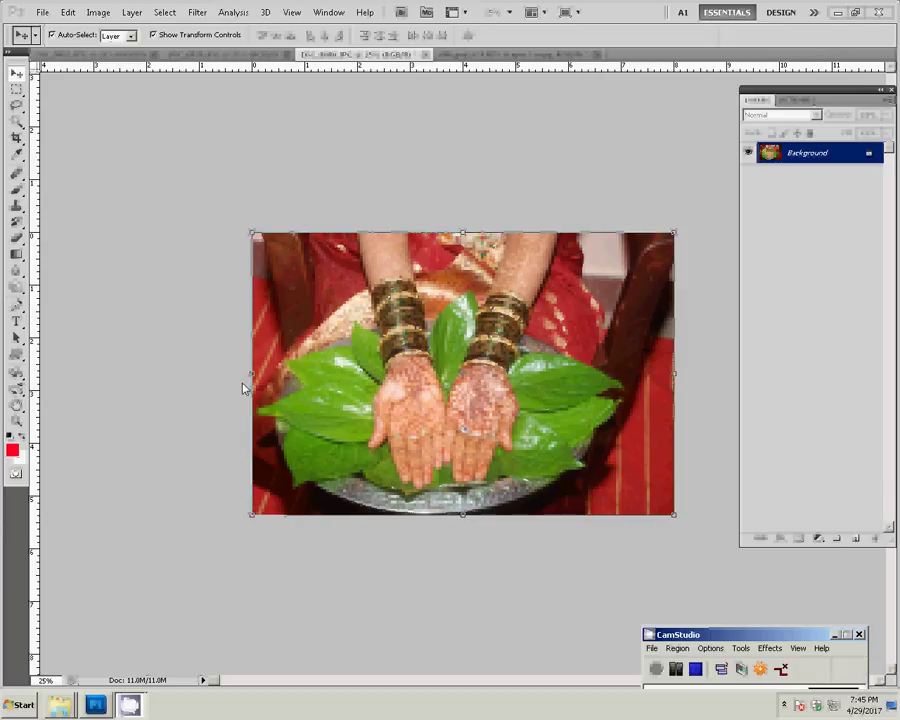
Cut the first hands-with-leaves photo and close its document without saving
{"action": "left_click", "coordinate": [66, 12]}
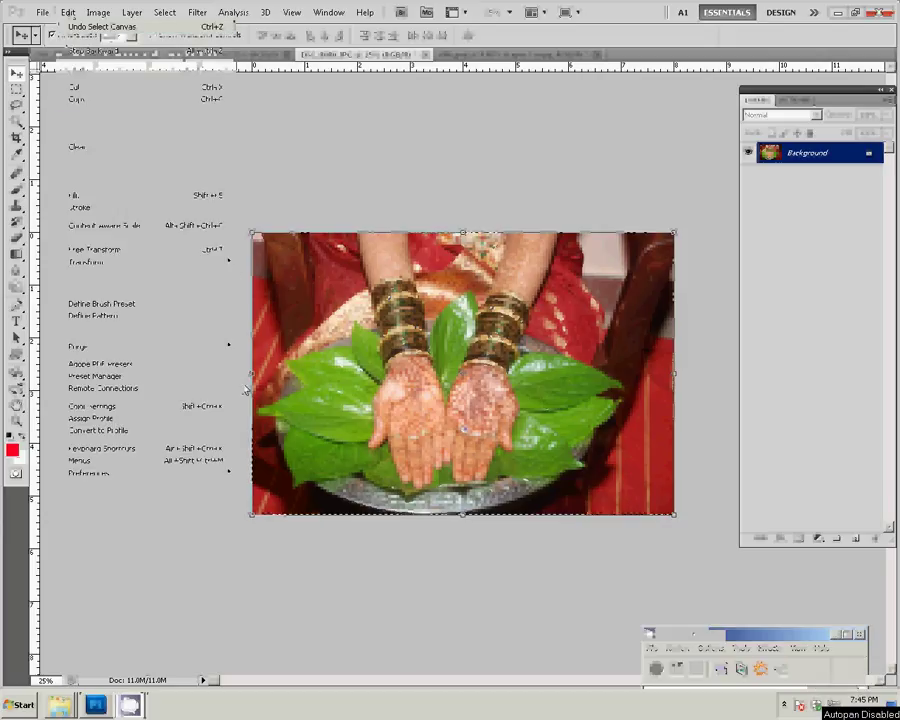
{"action": "left_click", "coordinate": [73, 87]}
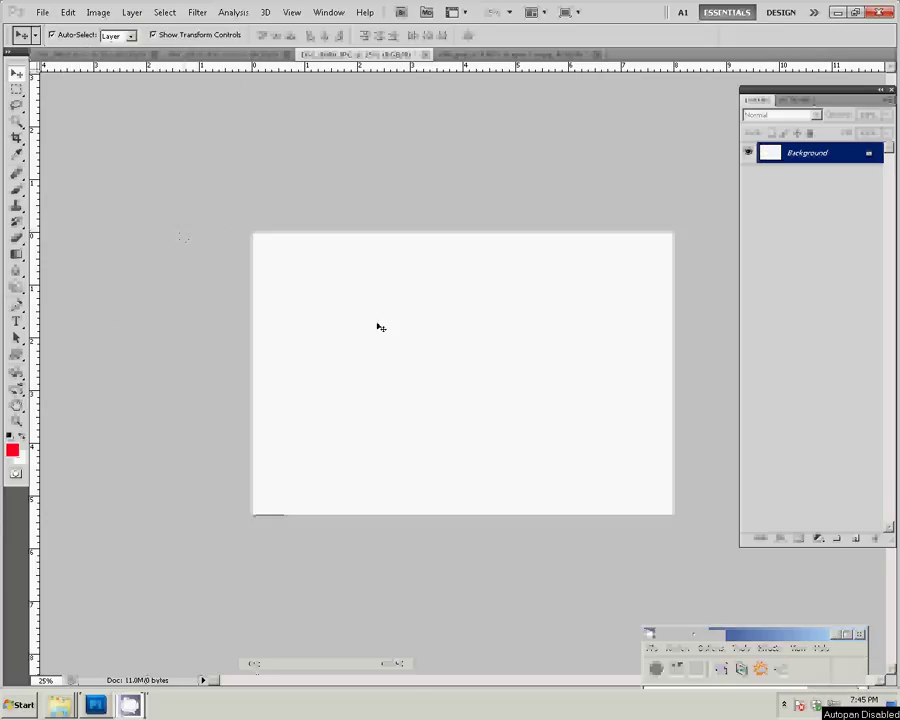
{"action": "key", "text": "ctrl+w"}
{"action": "left_click", "coordinate": [452, 263]}
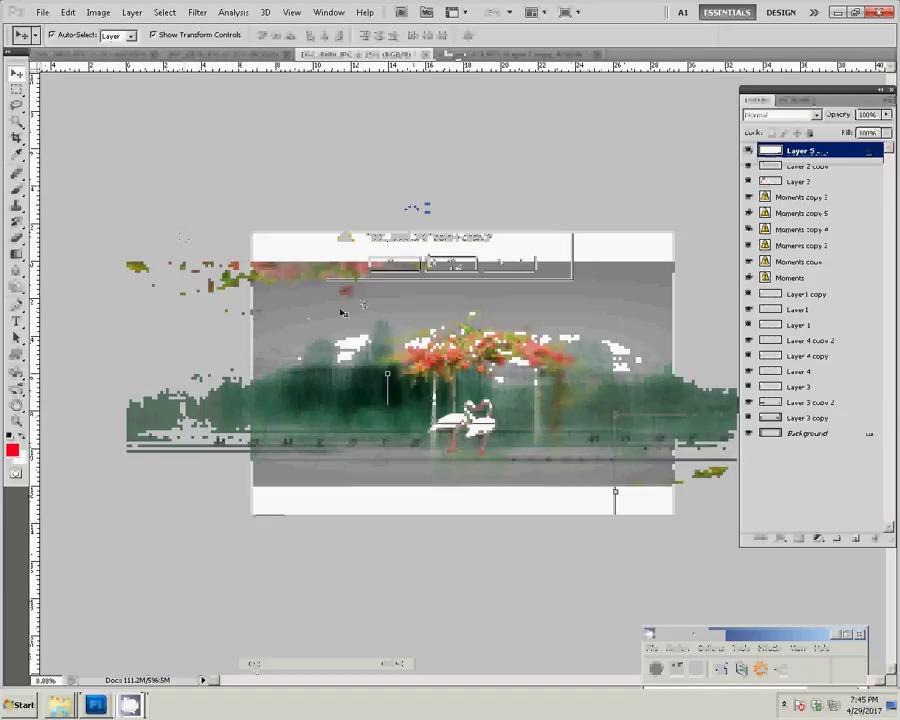
Paste the hands photo into the flamingo banner as Layer 5 at the top-left
{"action": "key", "text": "ctrl+v"}
{"action": "left_click_drag", "start_coordinate": [494, 369], "coordinate": [244, 299]}
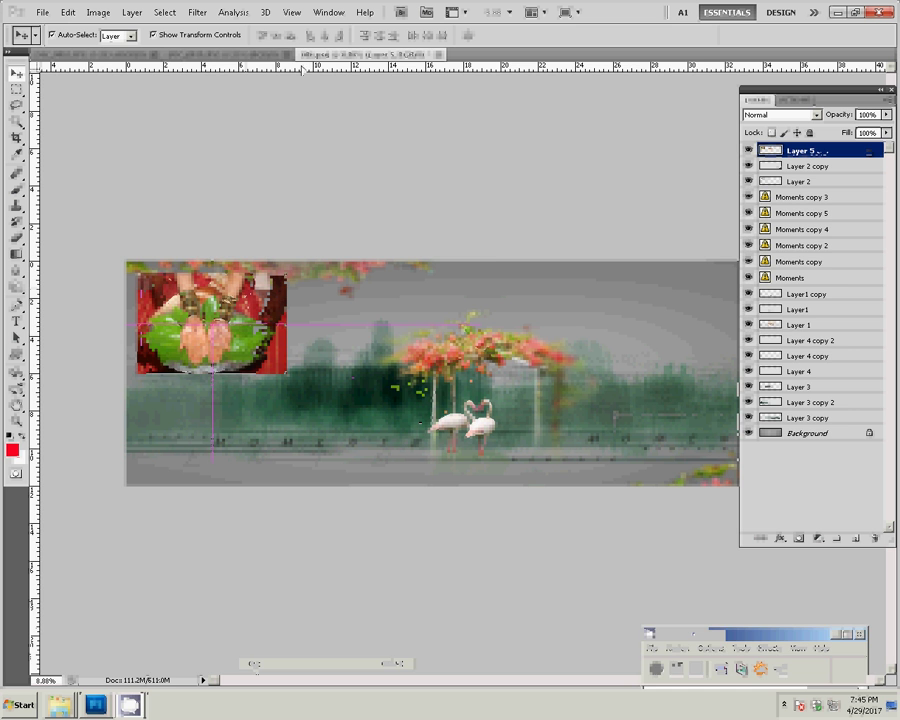
{"action": "key", "text": "ctrl+Tab"}
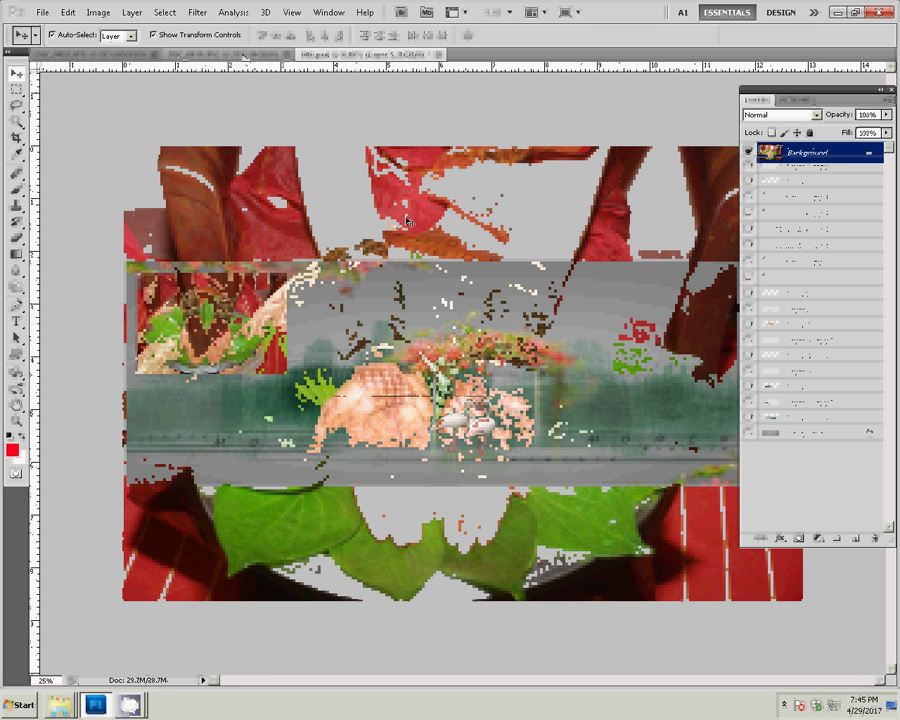
{"action": "key", "text": "ctrl+Tab"}
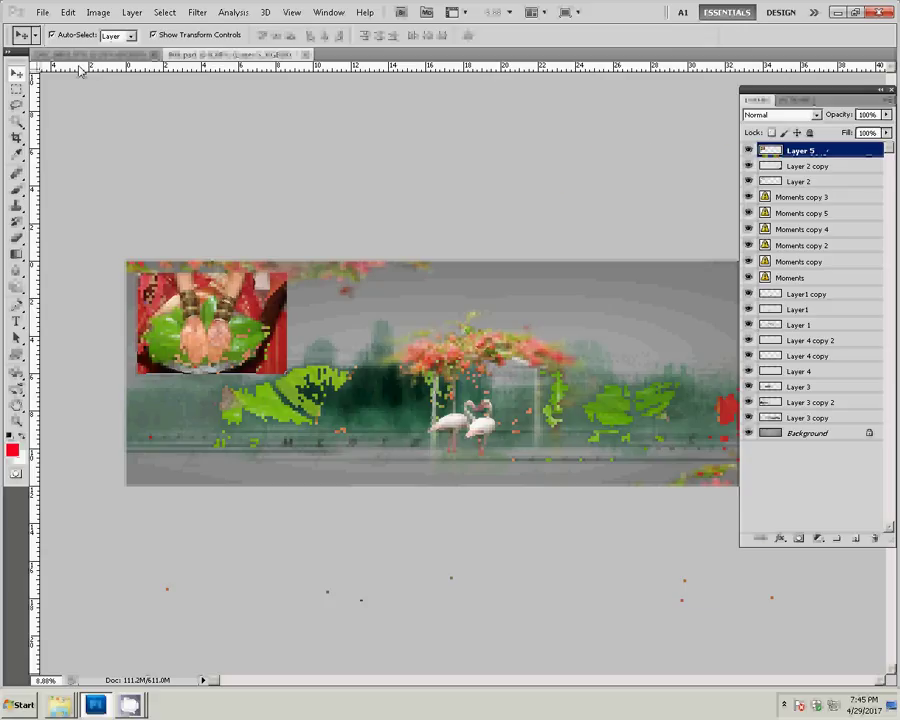
{"action": "key", "text": "ctrl+Tab"}
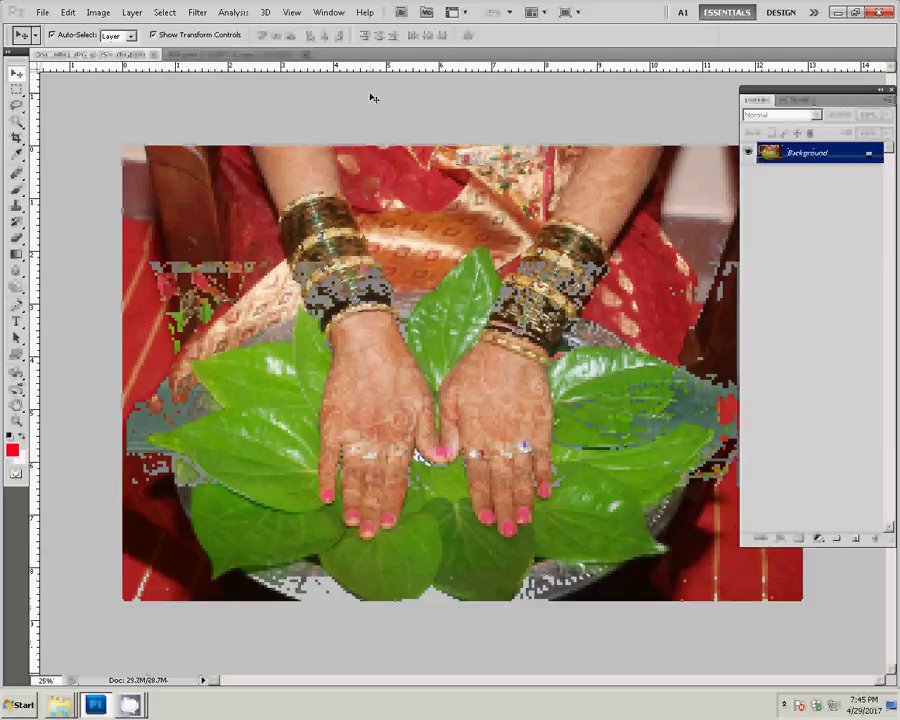
Resize the second hands photo to 8 inches wide, close it unsaved, and paste it as Layer 6
{"action": "key", "text": "ctrl+alt+i"}
{"action": "double_click", "coordinate": [355, 245]}
{"action": "type", "text": "8"}
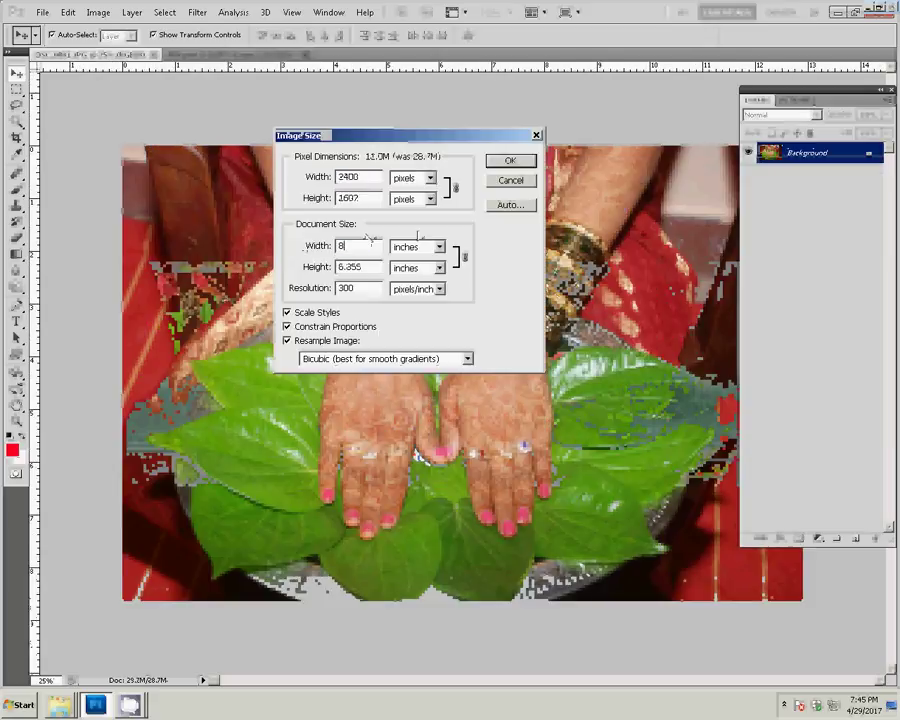
{"action": "key", "text": "Return"}
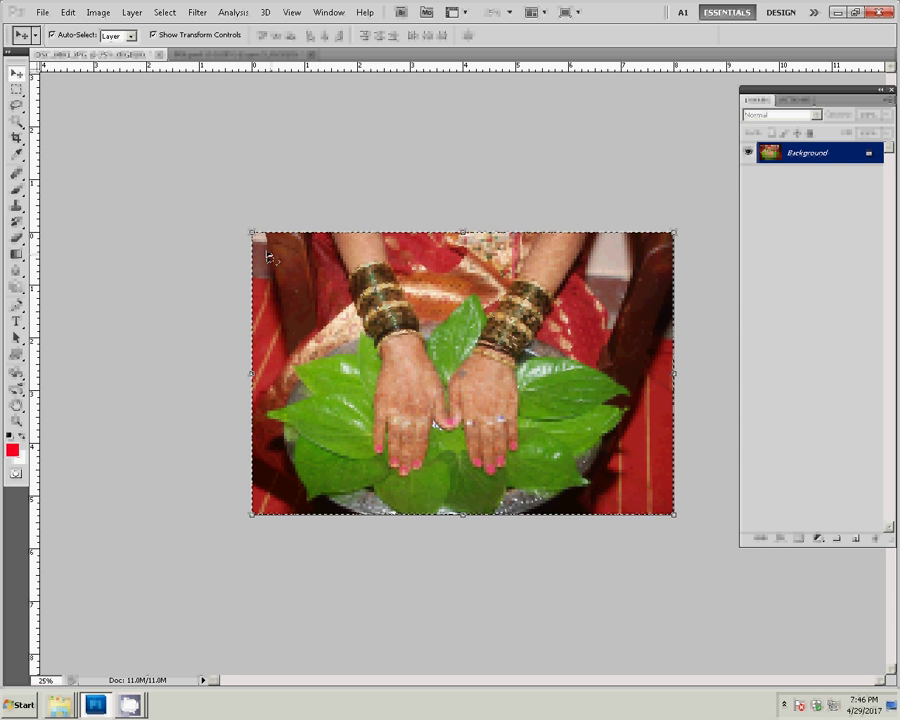
{"action": "key", "text": "ctrl+w"}
{"action": "left_click", "coordinate": [470, 262]}
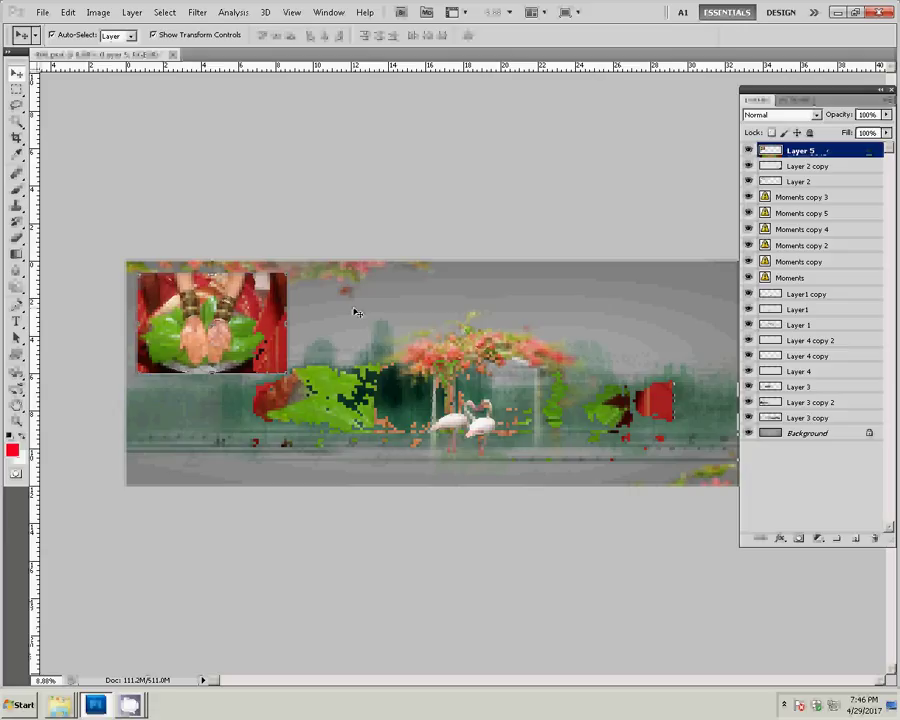
{"action": "key", "text": "ctrl+v"}
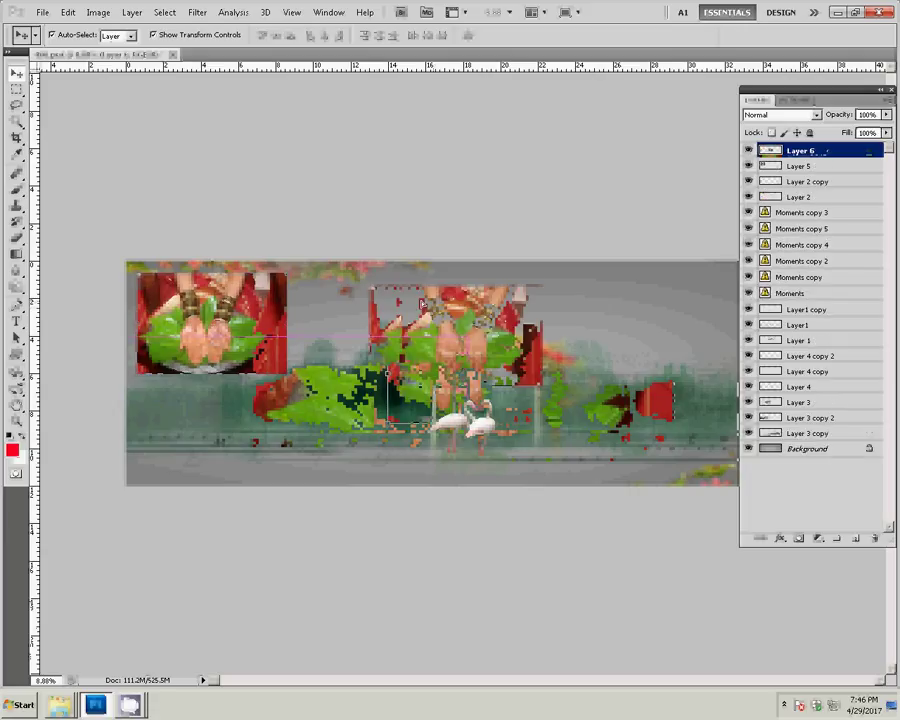
Position Layer 6's hands photo directly under Layer 5 along the banner's left edge
{"action": "left_click_drag", "start_coordinate": [419, 304], "coordinate": [342, 289]}
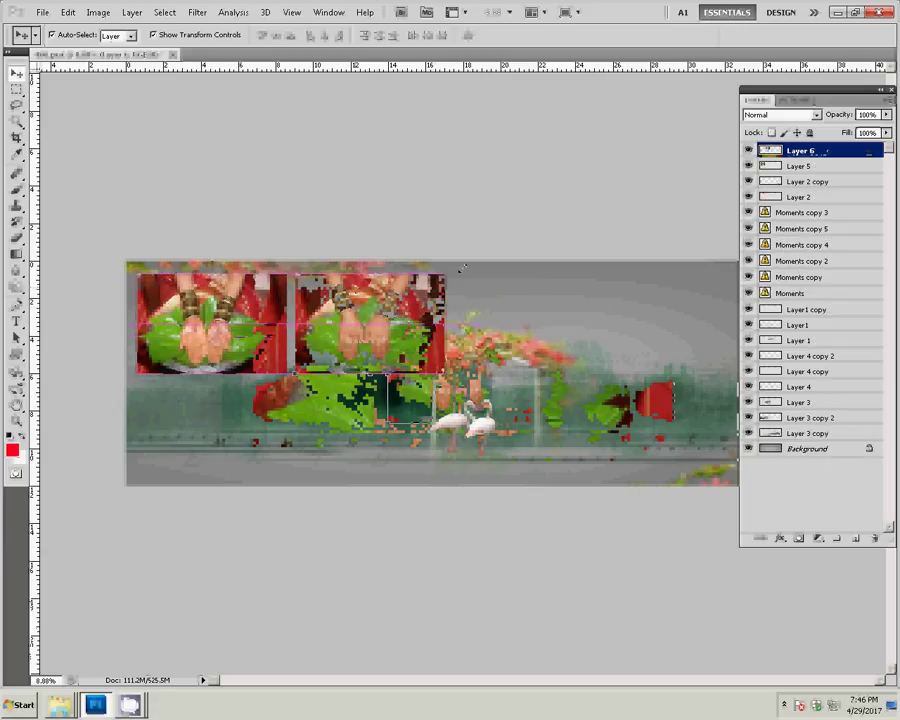
{"action": "key", "text": "ctrl+t"}
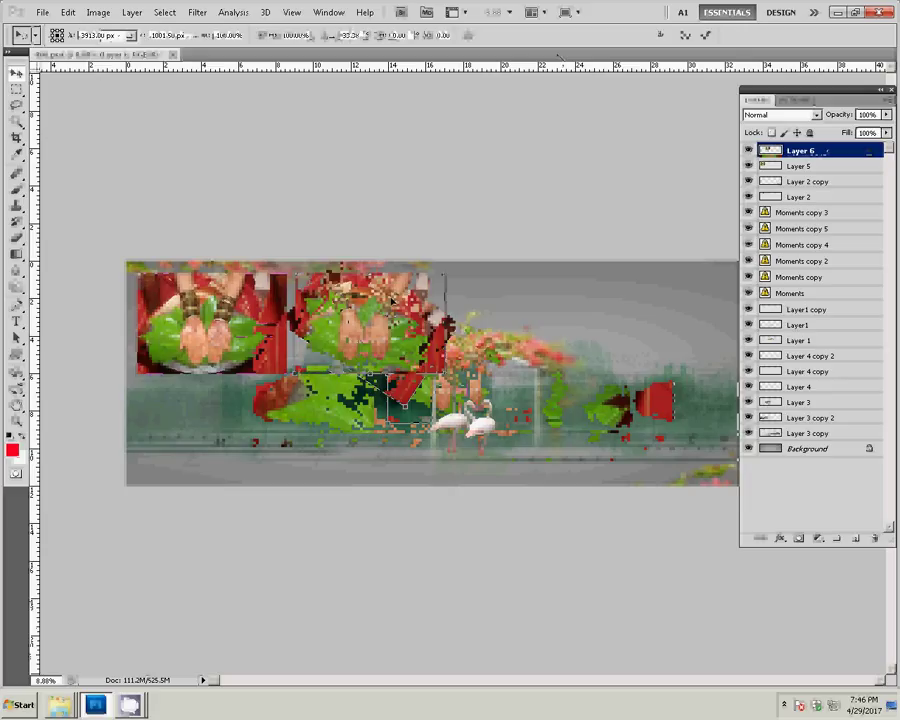
{"action": "key", "text": "Return"}
{"action": "mouse_move", "coordinate": [359, 346]}
{"action": "left_mouse_down"}
{"action": "mouse_move", "coordinate": [277, 413]}
{"action": "mouse_move", "coordinate": [228, 427]}
{"action": "left_mouse_up"}
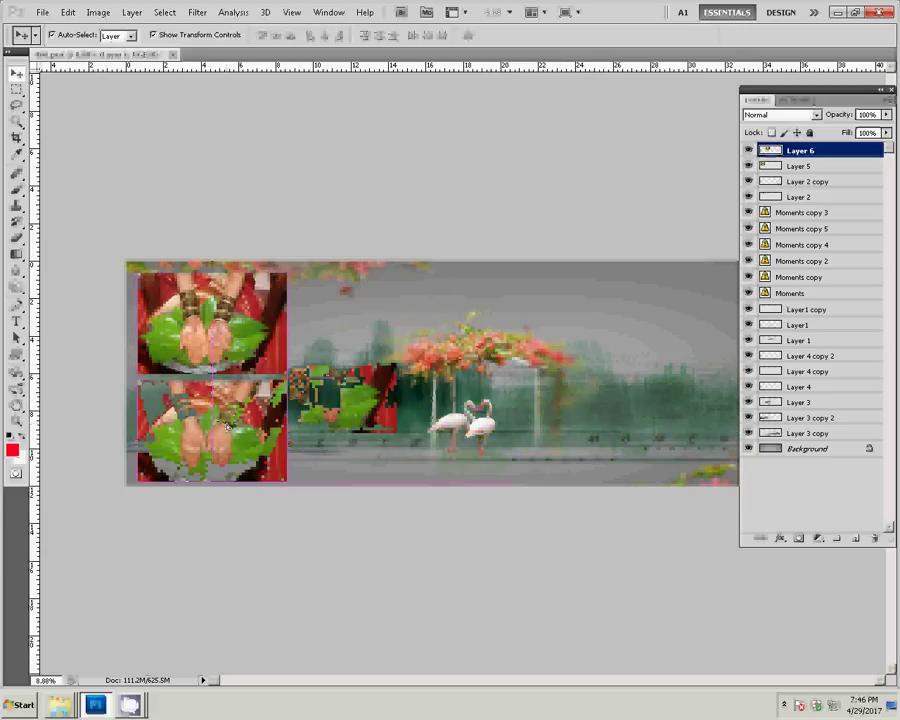
{"action": "key", "text": "alt+bracketleft"}
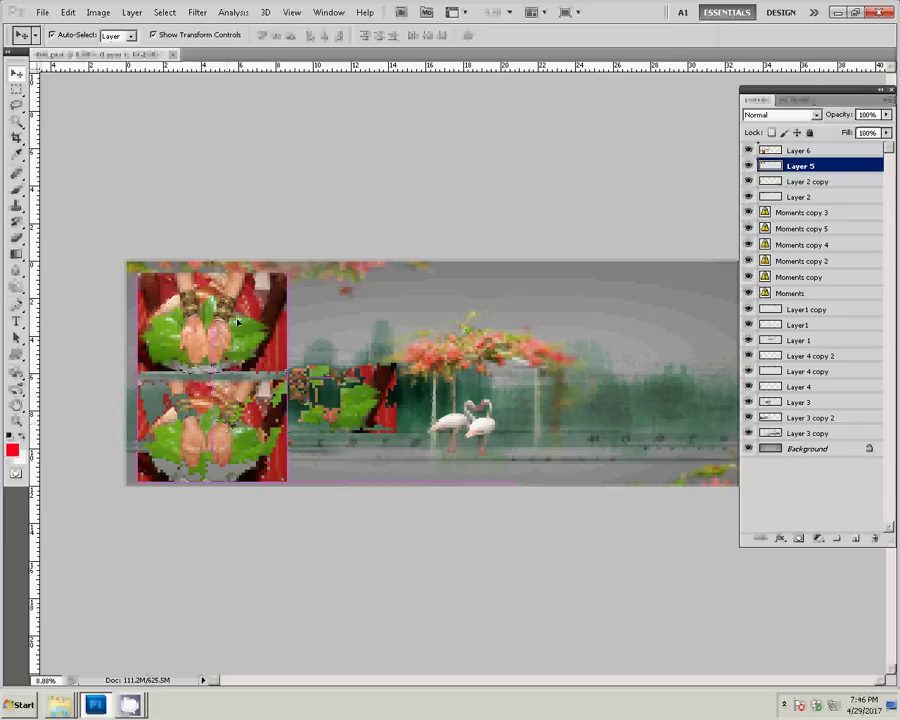
{"action": "key", "text": "alt+bracketright"}
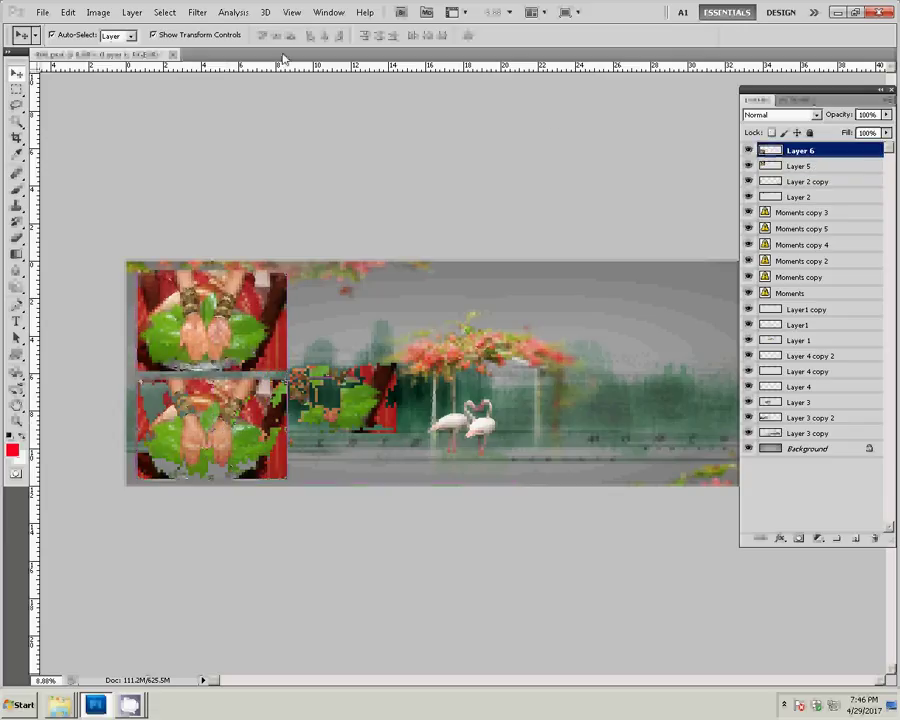
{"action": "key", "text": "shift+Tab"}
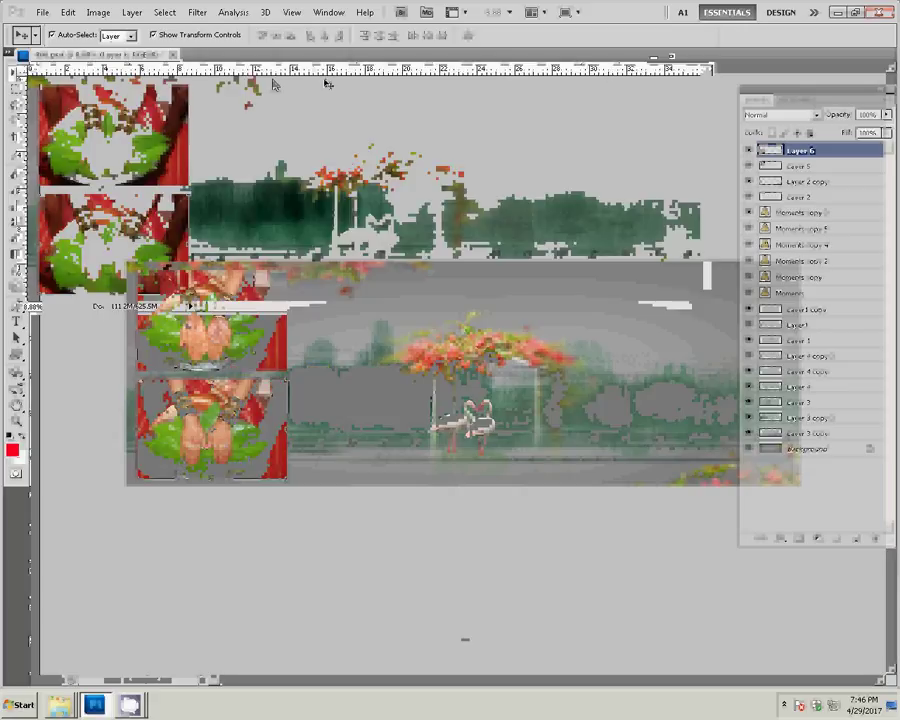
Fit the banner on screen with the Zoom tool and bring the wedding photos folder forward
{"action": "key", "text": "z"}
{"action": "right_click", "coordinate": [341, 134]}
{"action": "left_click", "coordinate": [370, 144]}
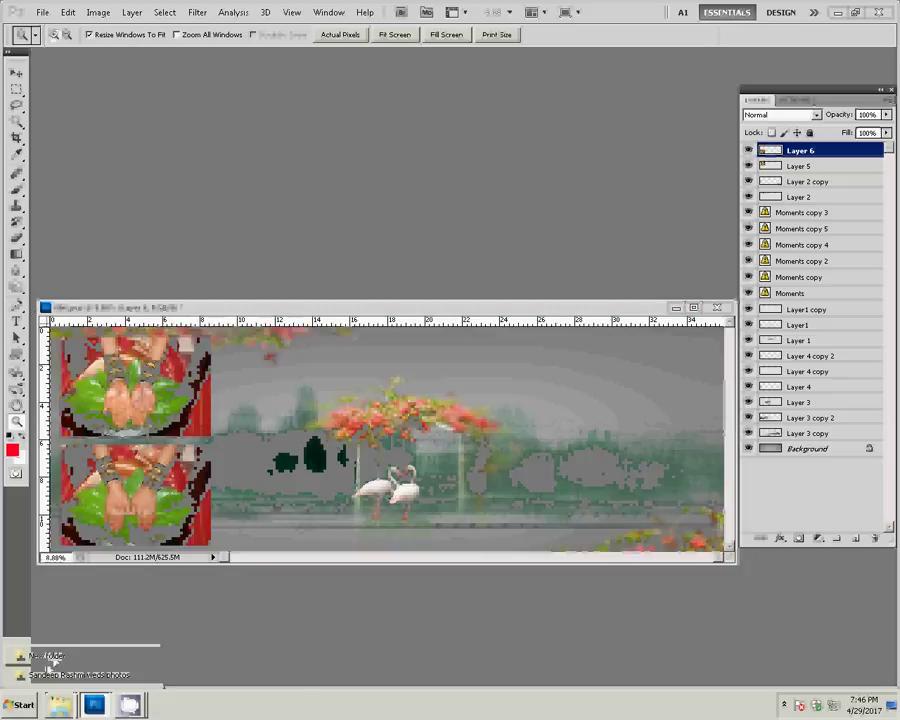
{"action": "left_click", "coordinate": [48, 660]}
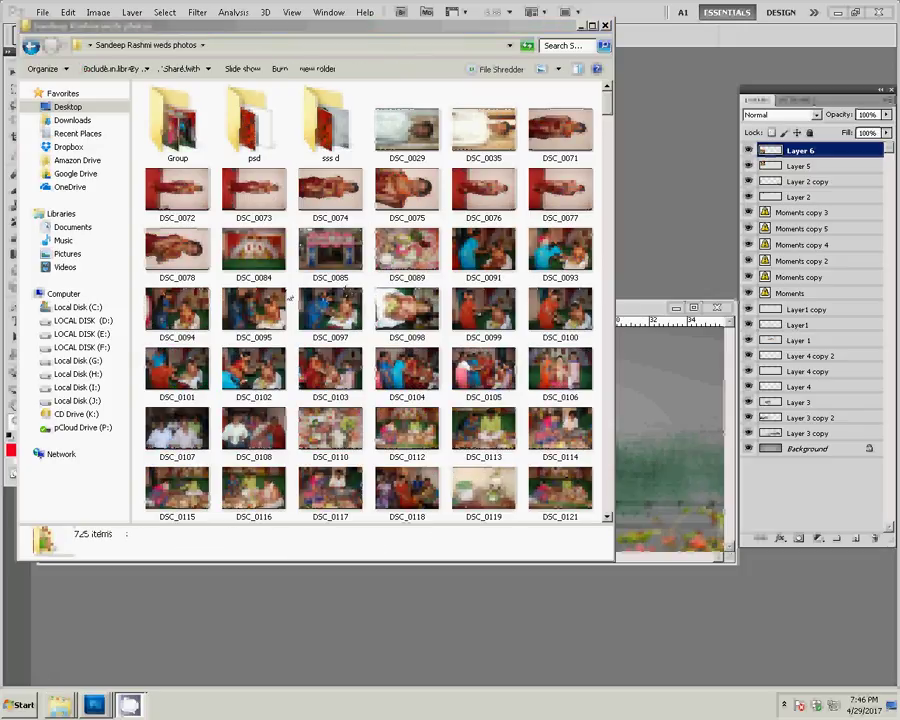
Select the food-tray photo DSC_0089 in Explorer and open it in Photoshop
{"action": "left_click", "coordinate": [408, 255]}
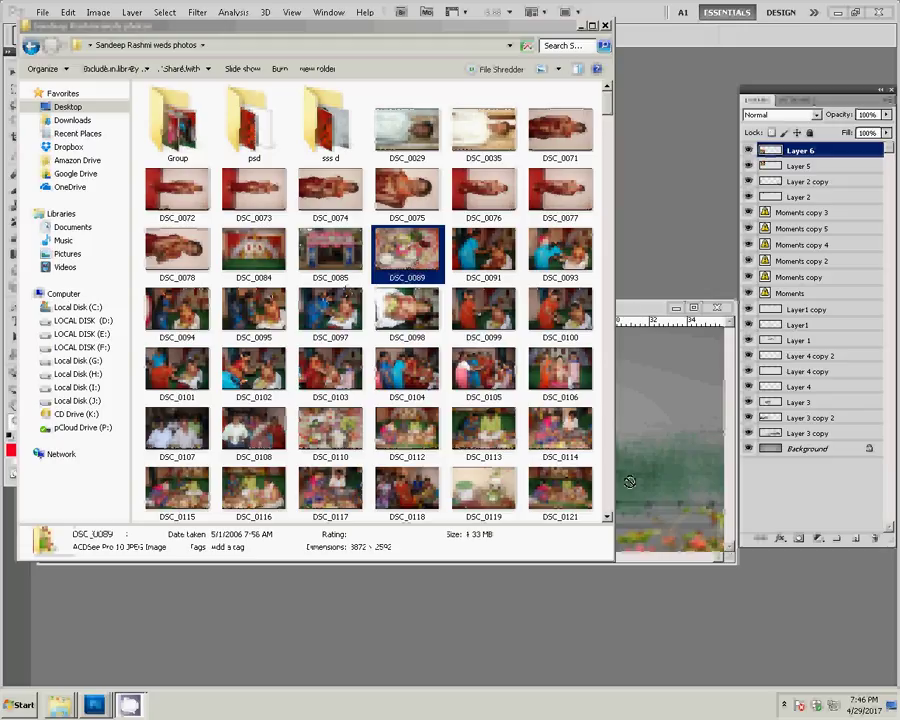
{"action": "left_click", "coordinate": [793, 645]}
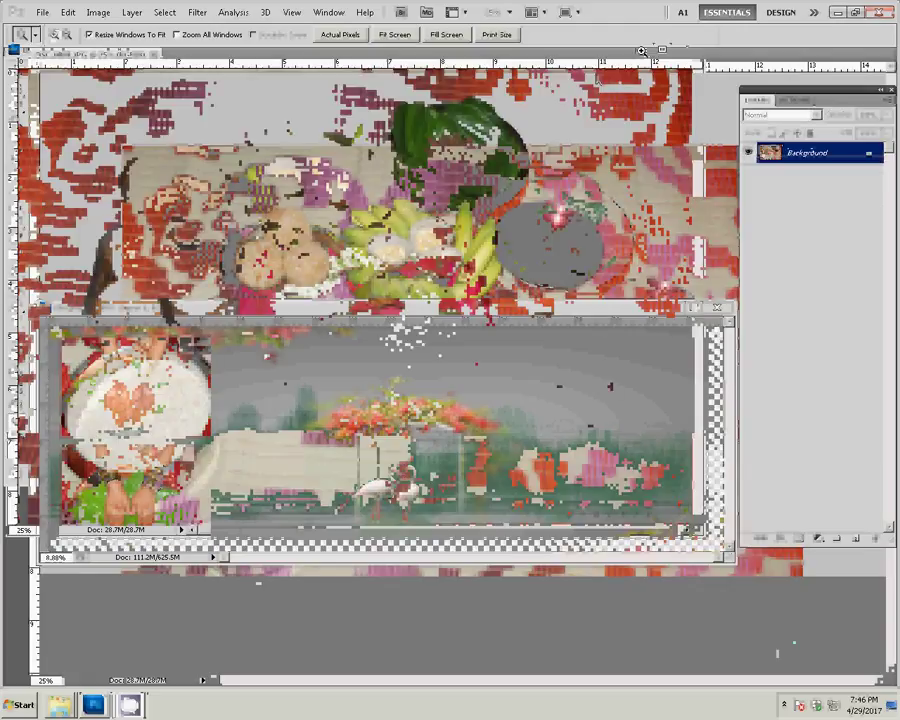
Resize DSC_0089 to 8 inches wide, place it as Layer 7, and close it unsaved
{"action": "key", "text": "ctrl+alt+i"}
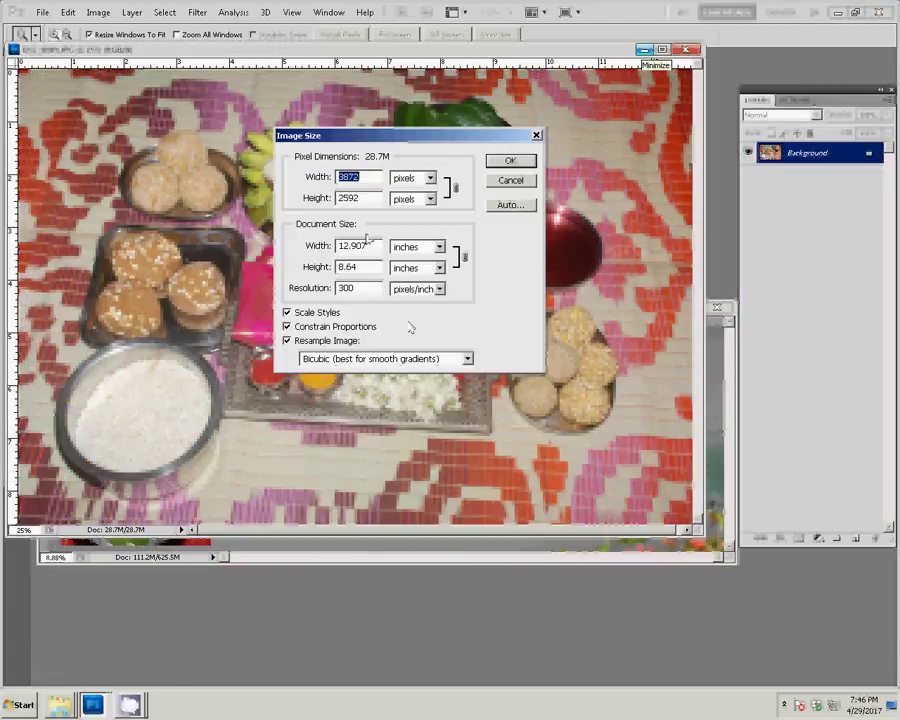
{"action": "key", "text": "Tab"}
{"action": "key", "text": "Tab"}
{"action": "key", "text": "Tab"}
{"action": "key", "text": "Tab"}
{"action": "type", "text": "8"}
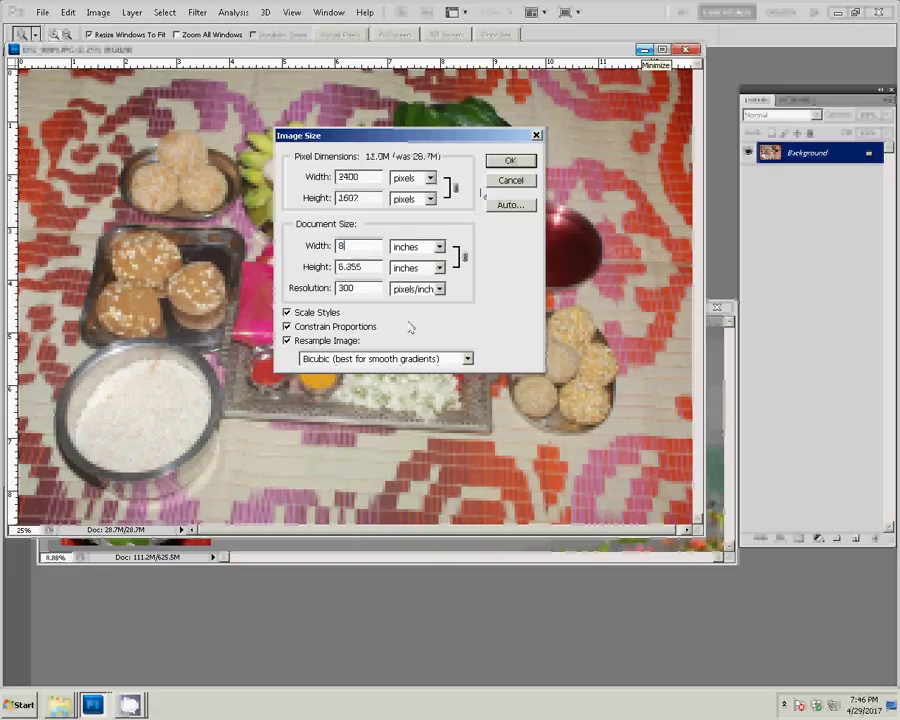
{"action": "left_click", "coordinate": [500, 162]}
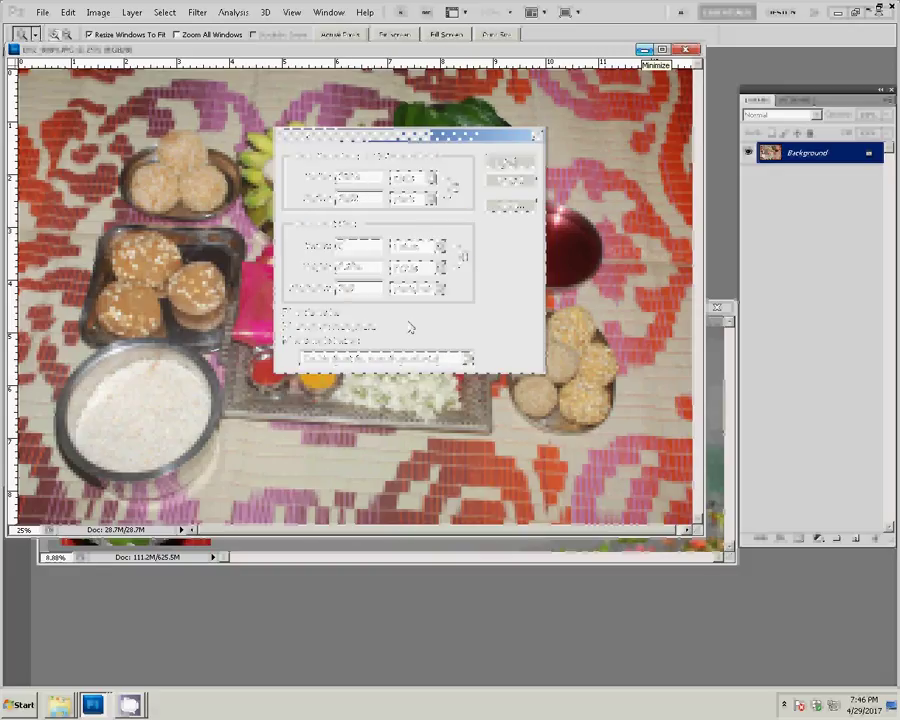
{"action": "key", "text": "v"}
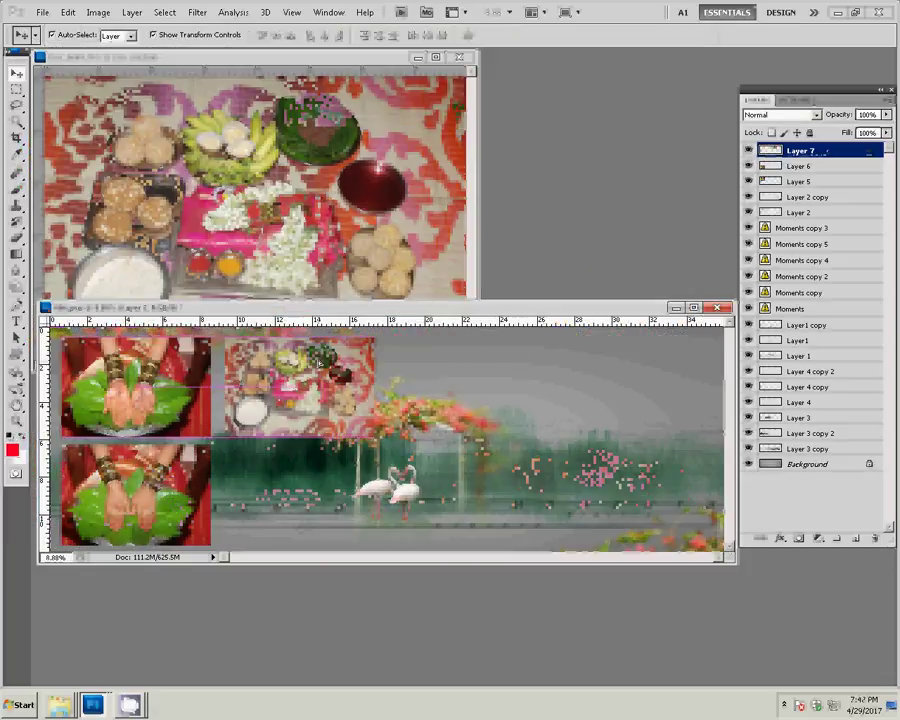
{"action": "key", "text": "ctrl+alt+w"}
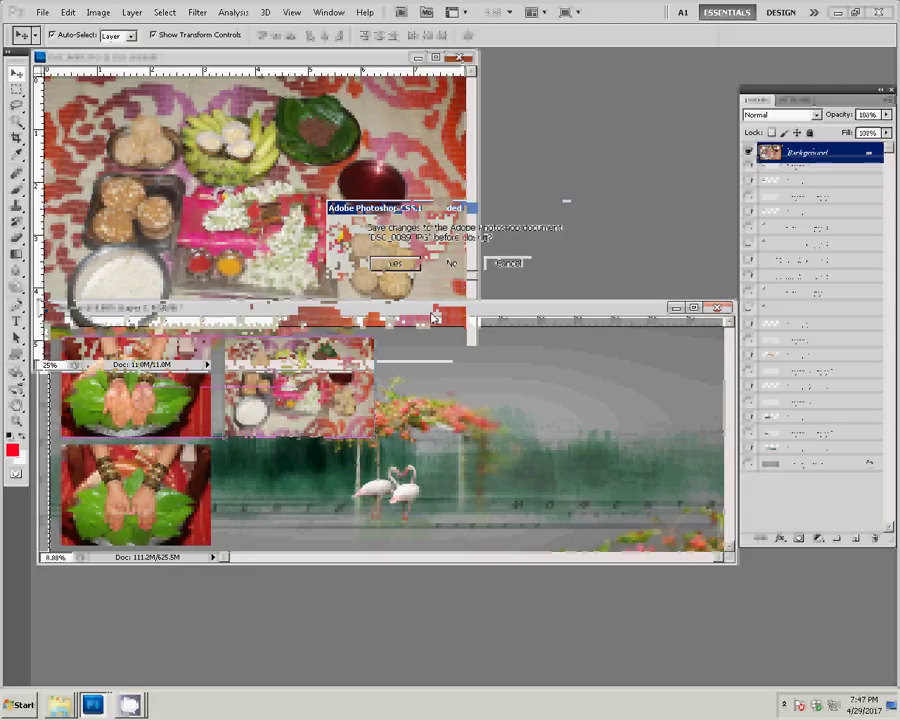
{"action": "key", "text": "n"}
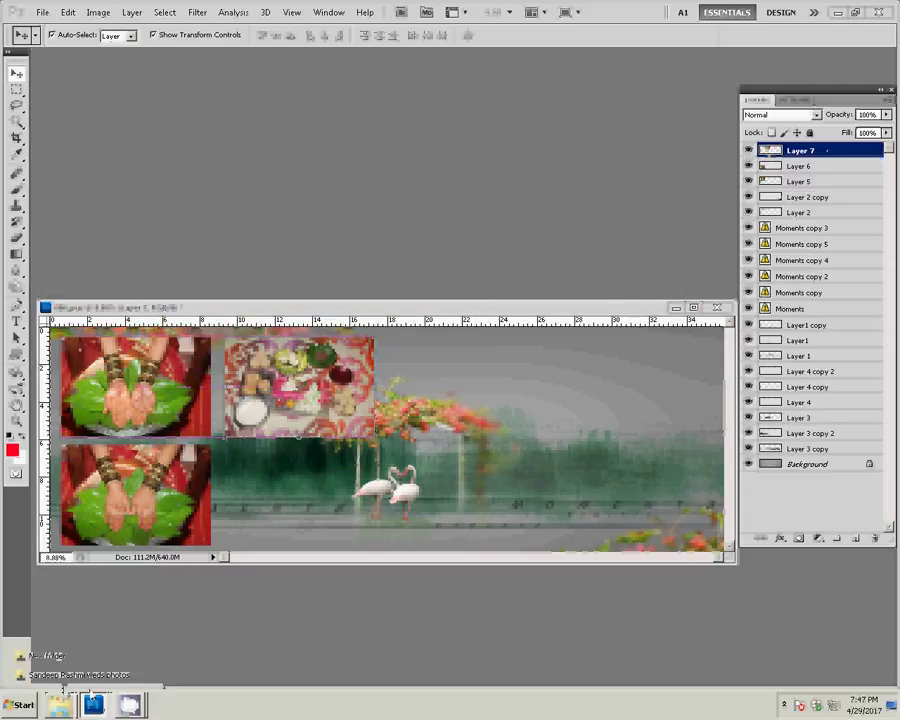
Delete the already-used DSC_0089 from the wedding photos folder
{"action": "left_click", "coordinate": [56, 672]}
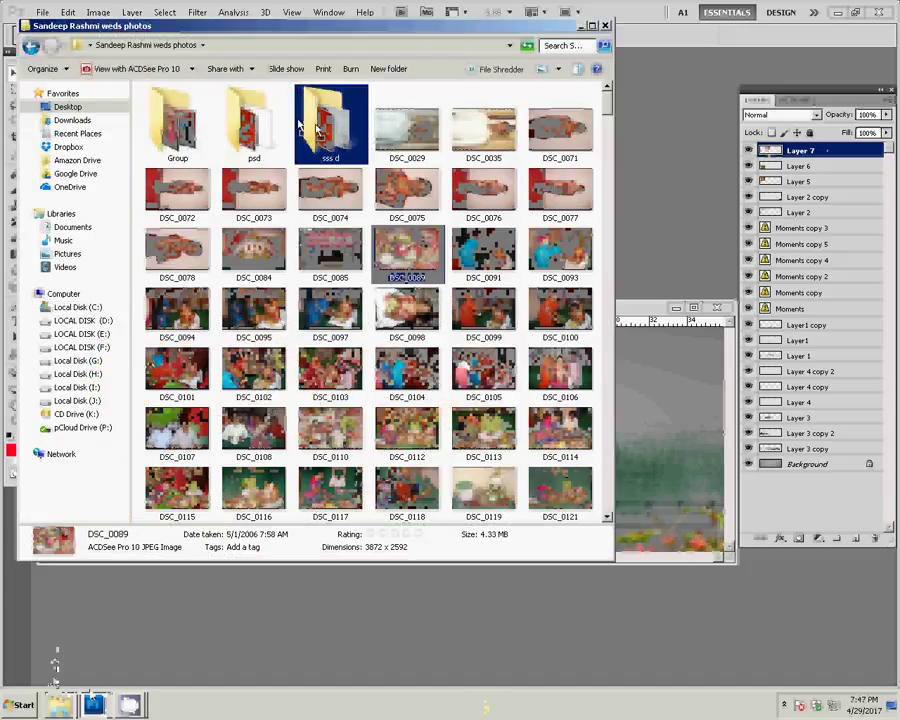
{"action": "left_click", "coordinate": [407, 250]}
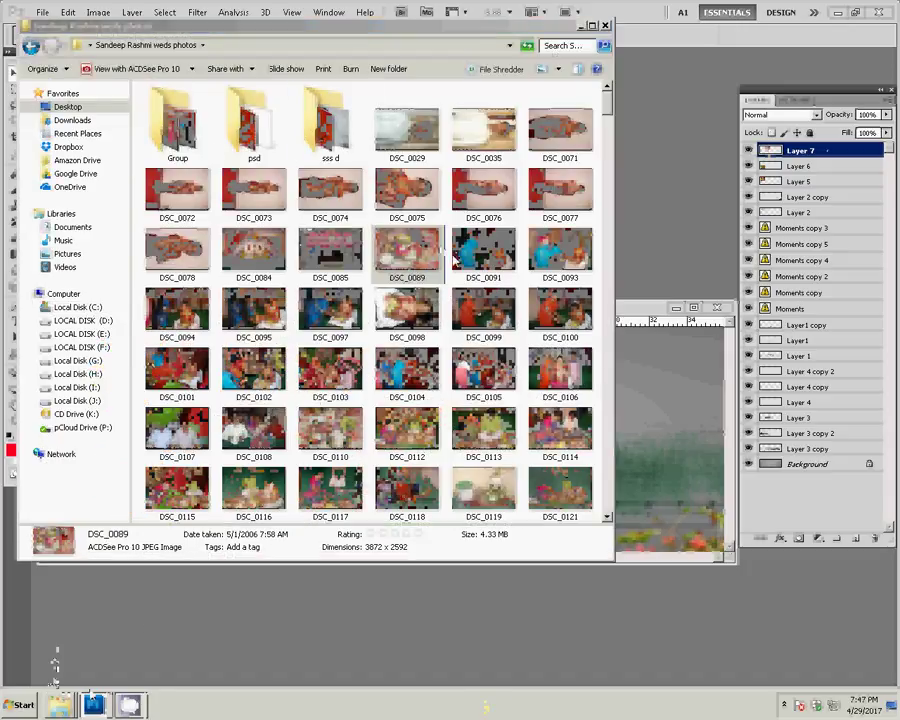
{"action": "key", "text": "Delete"}
Select DSC_0091, DSC_0093, DSC_0094 and DSC_0095 and drag them onto Photoshop to open
{"action": "left_click", "coordinate": [407, 250]}
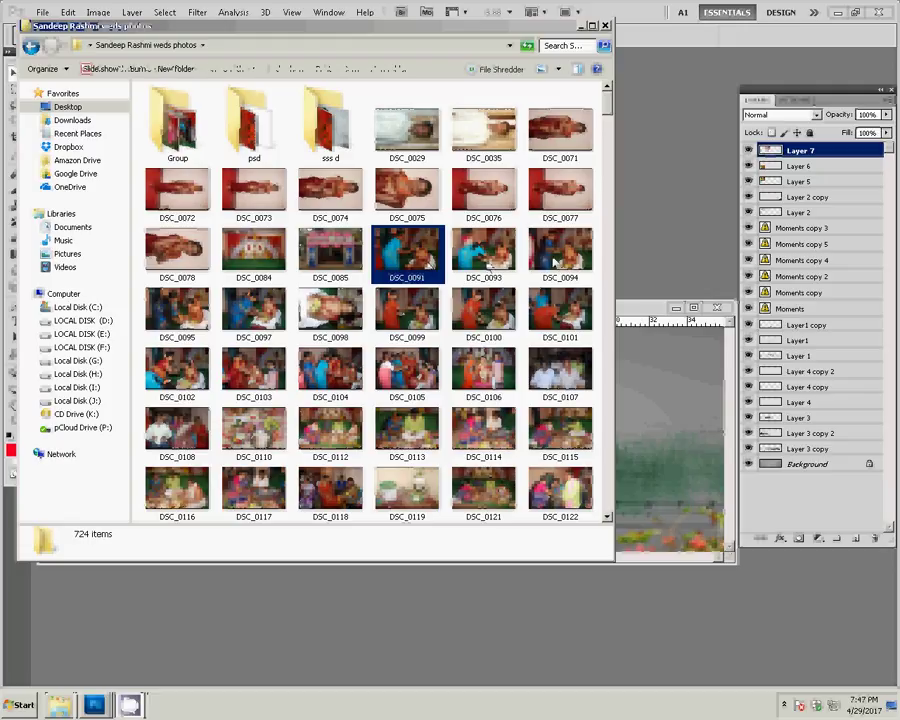
{"action": "key", "text": "shift+Right"}
{"action": "key", "text": "shift+Right"}
{"action": "left_click", "coordinate": [177, 310], "text": "ctrl"}
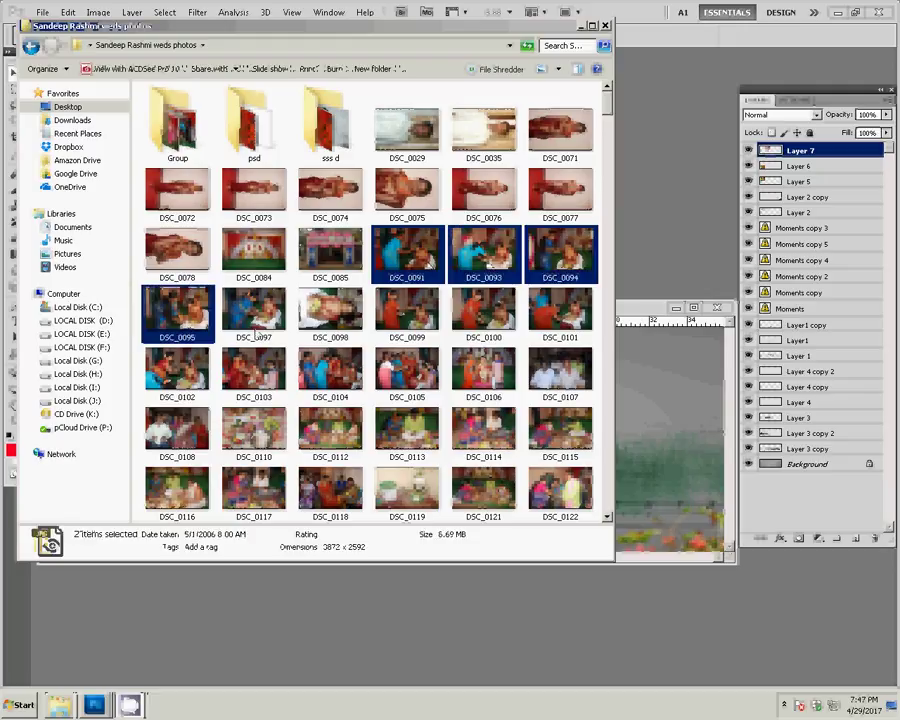
{"action": "left_click", "coordinate": [263, 328], "text": "ctrl"}
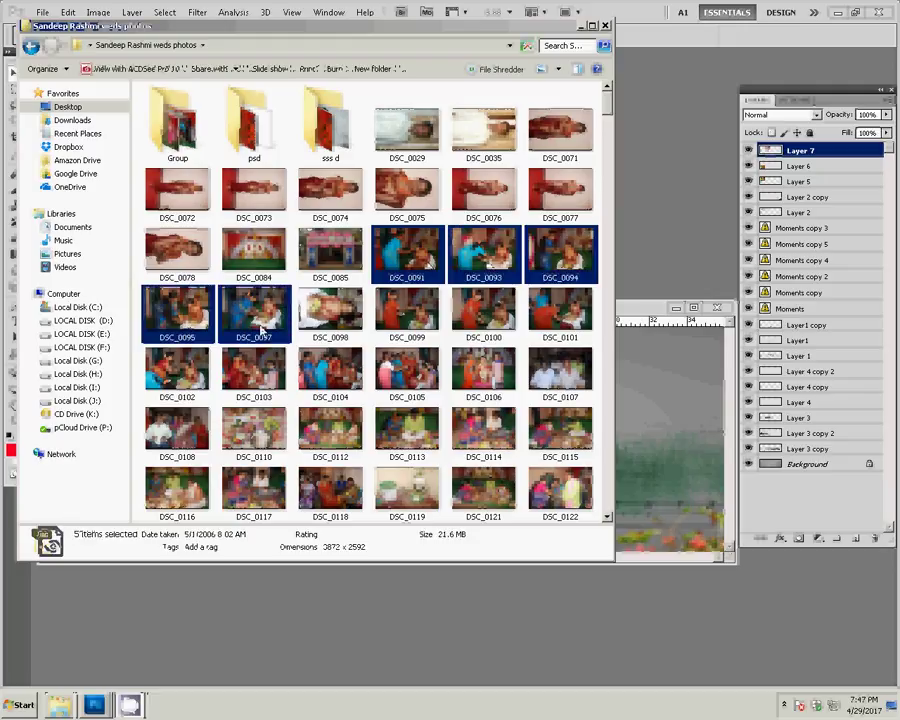
{"action": "left_click", "coordinate": [260, 327], "text": "ctrl"}
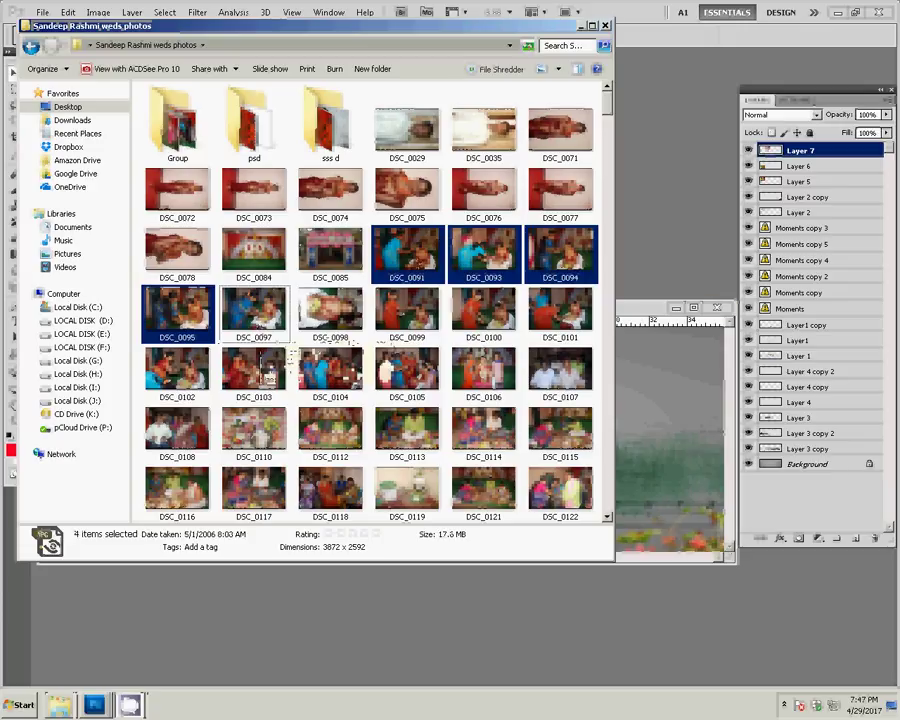
{"action": "left_click_drag", "start_coordinate": [268, 376], "coordinate": [638, 207]}
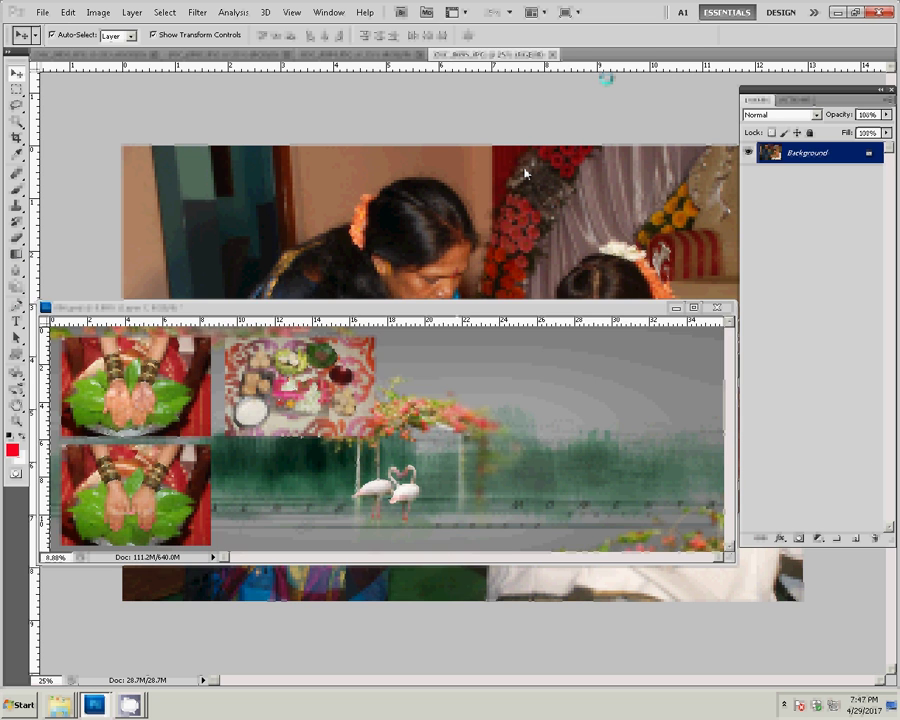
Resize the DSC_0095 photo to 8 inches wide
{"action": "key", "text": "ctrl+z"}
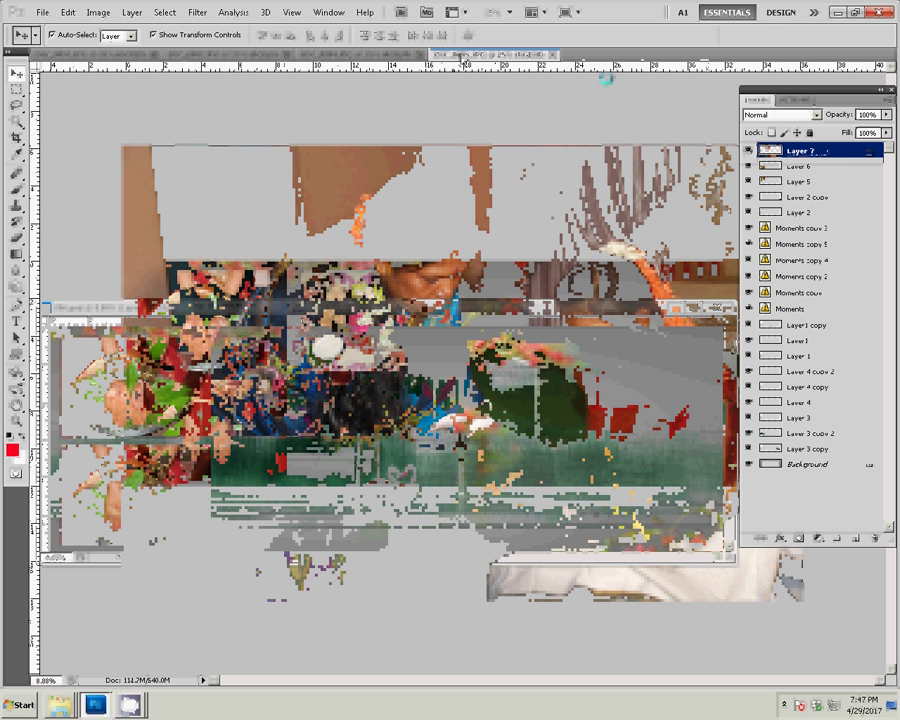
{"action": "key", "text": "ctrl+z"}
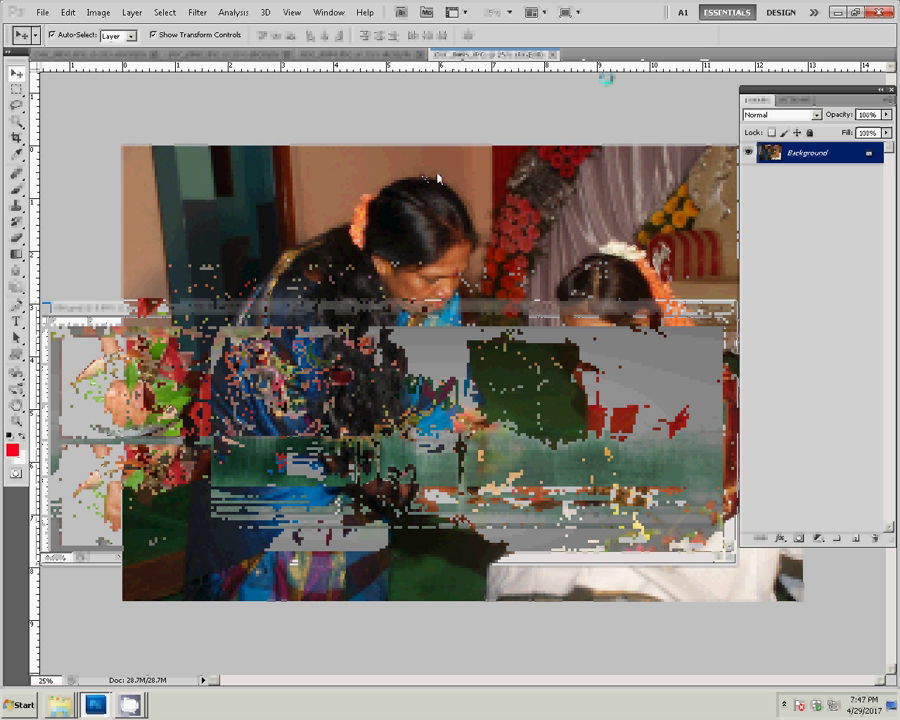
{"action": "key", "text": "ctrl+alt+i"}
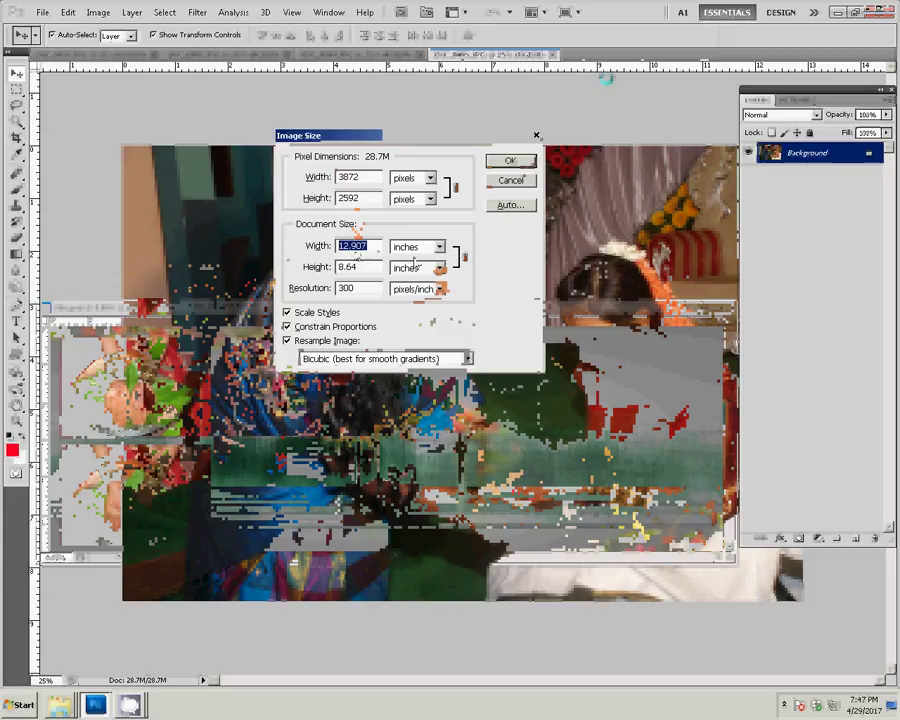
{"action": "type", "text": "8"}
{"action": "key", "text": "Return"}
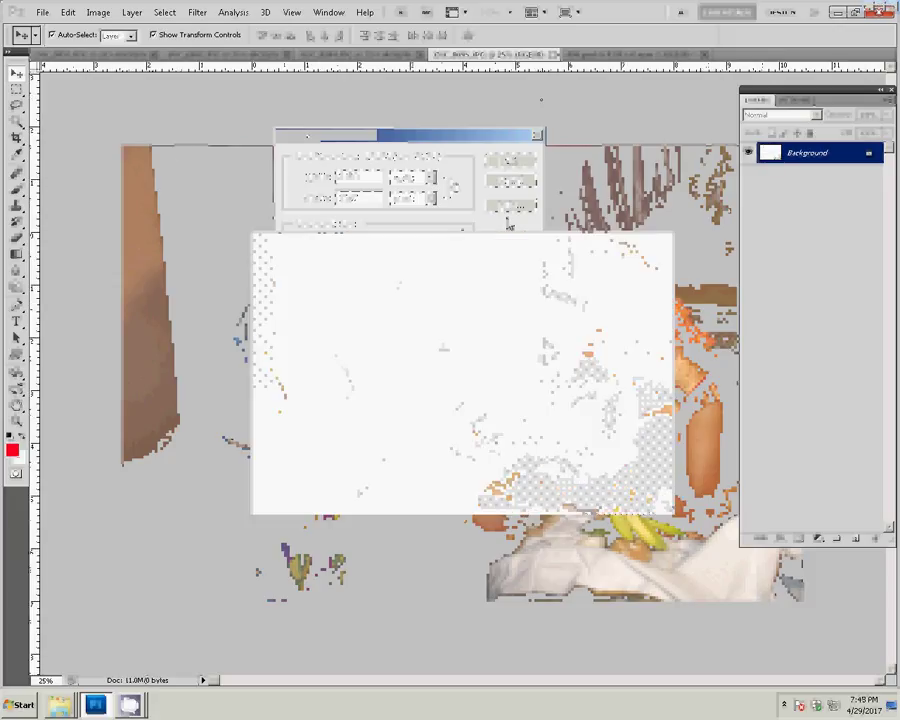
Close DSC_0095 unsaved and paste it into the collage's lower row as Layer 8
{"action": "left_click", "coordinate": [561, 62]}
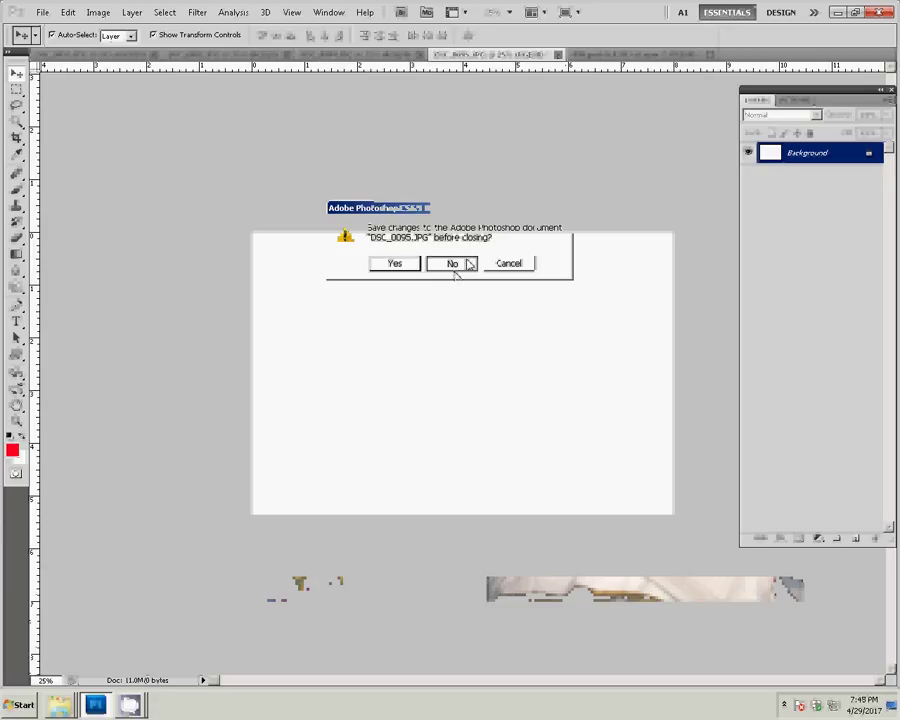
{"action": "left_click", "coordinate": [467, 263]}
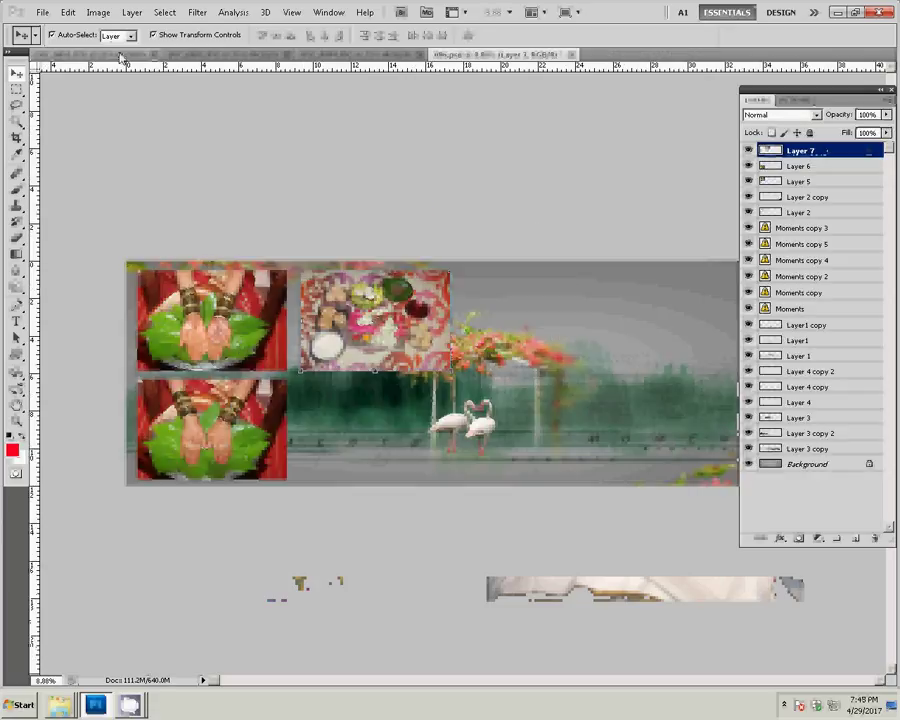
{"action": "key", "text": "ctrl+v"}
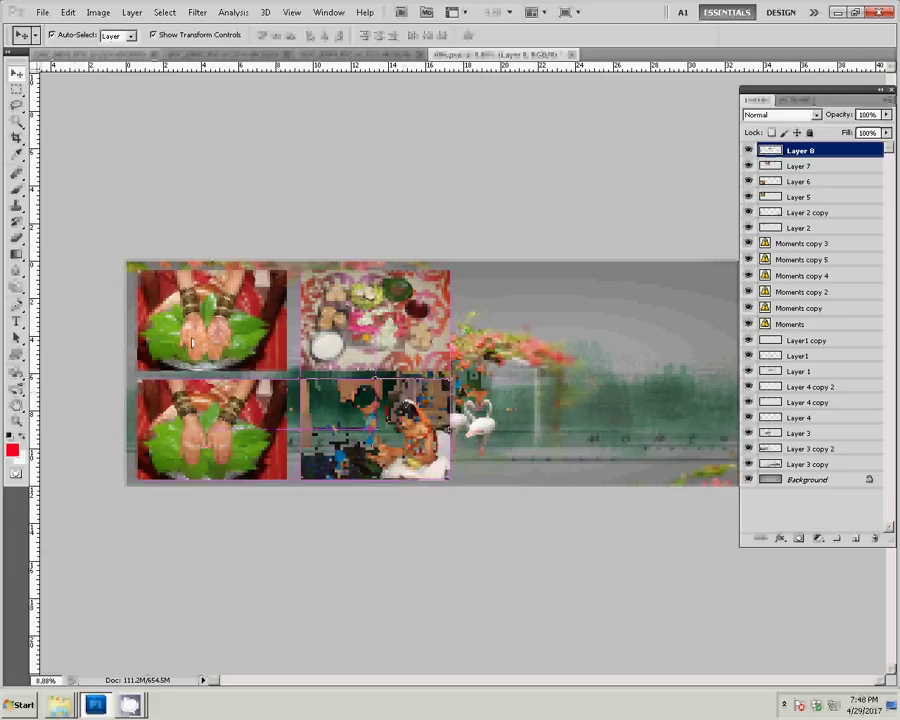
{"action": "left_click", "coordinate": [344, 55]}
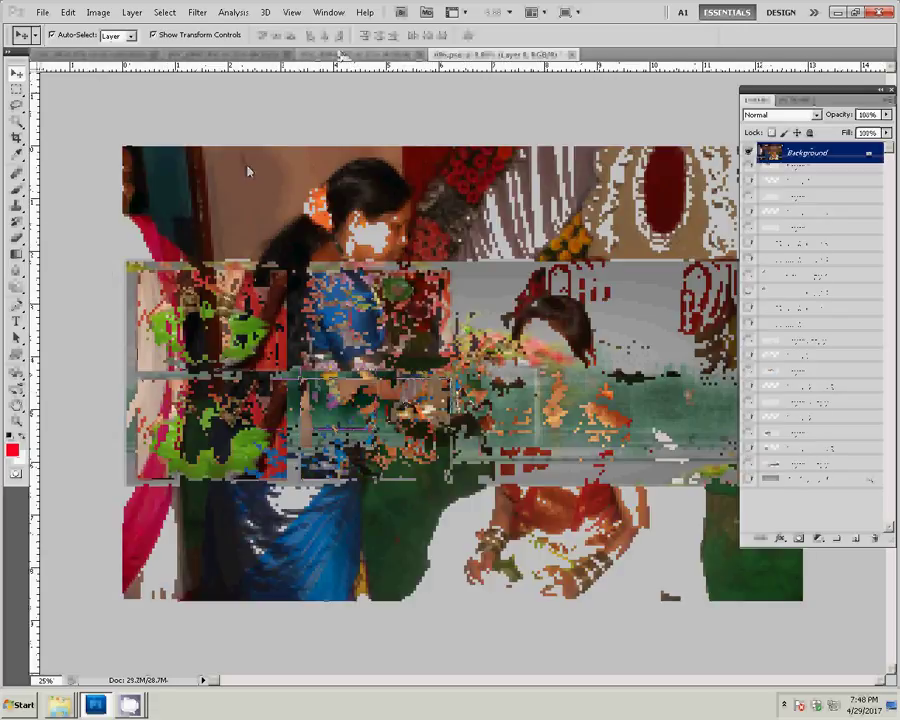
Resize the seated-couple photo to 8 inches wide and select the whole image
{"action": "key", "text": "ctrl+alt+i"}
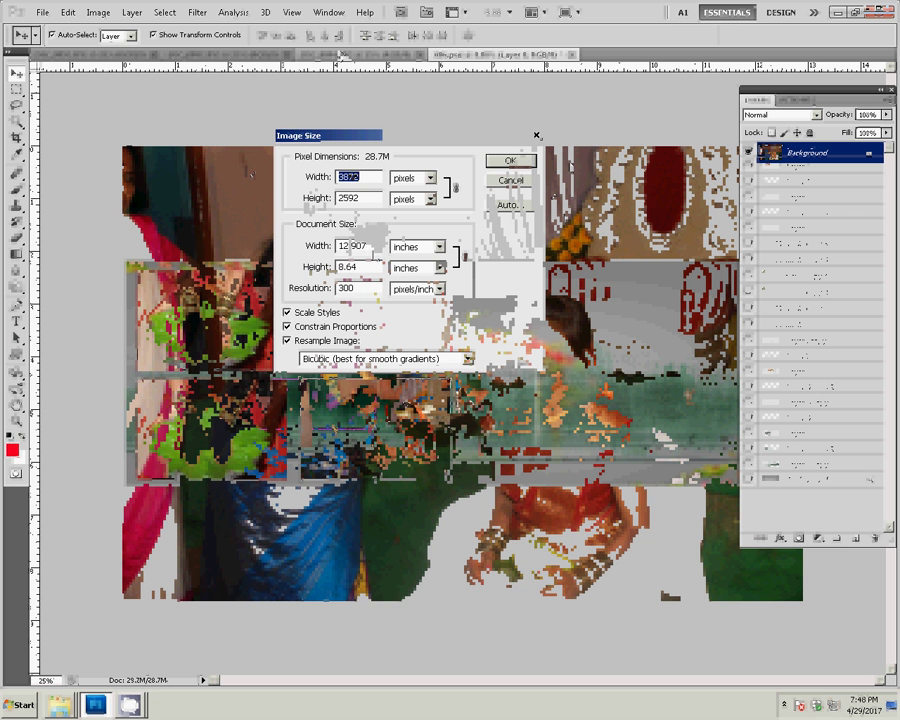
{"action": "double_click", "coordinate": [365, 246]}
{"action": "type", "text": "8"}
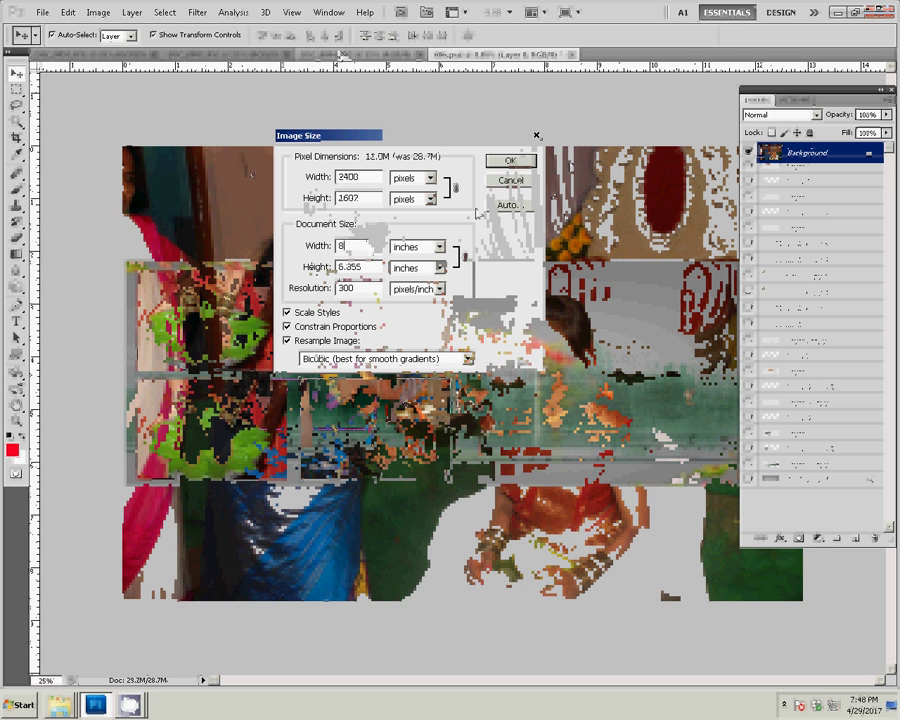
{"action": "key", "text": "Return"}
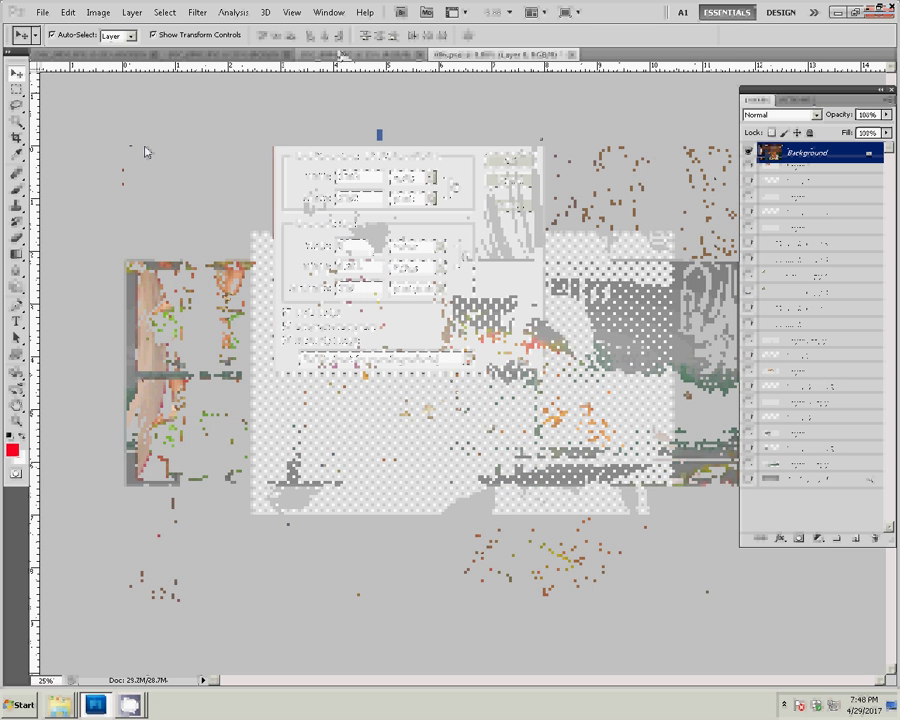
{"action": "left_click", "coordinate": [68, 12]}
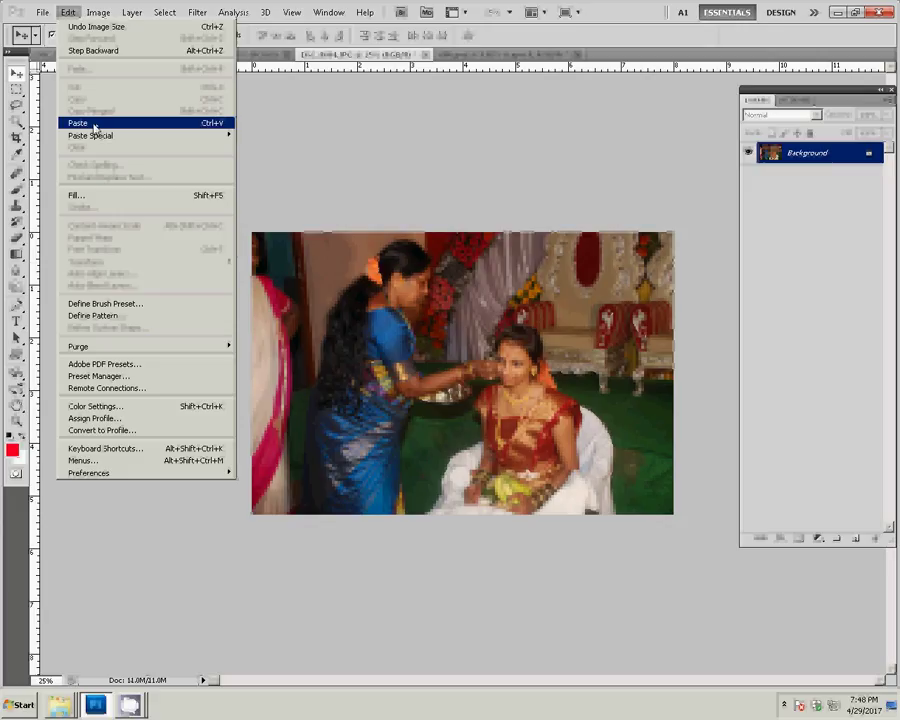
{"action": "left_click", "coordinate": [77, 13]}
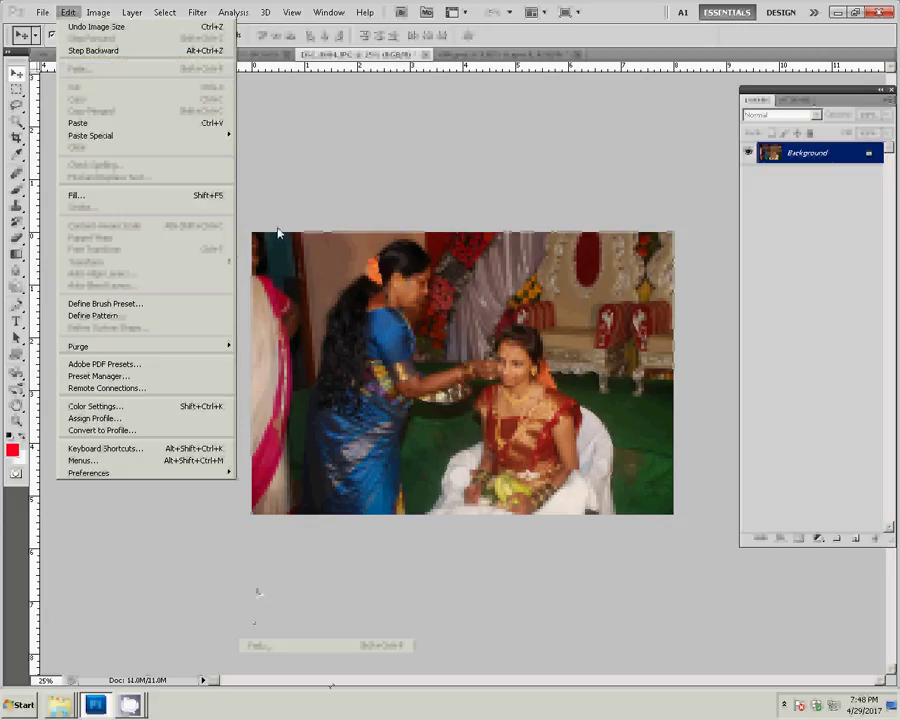
{"action": "key", "text": "ctrl+a"}
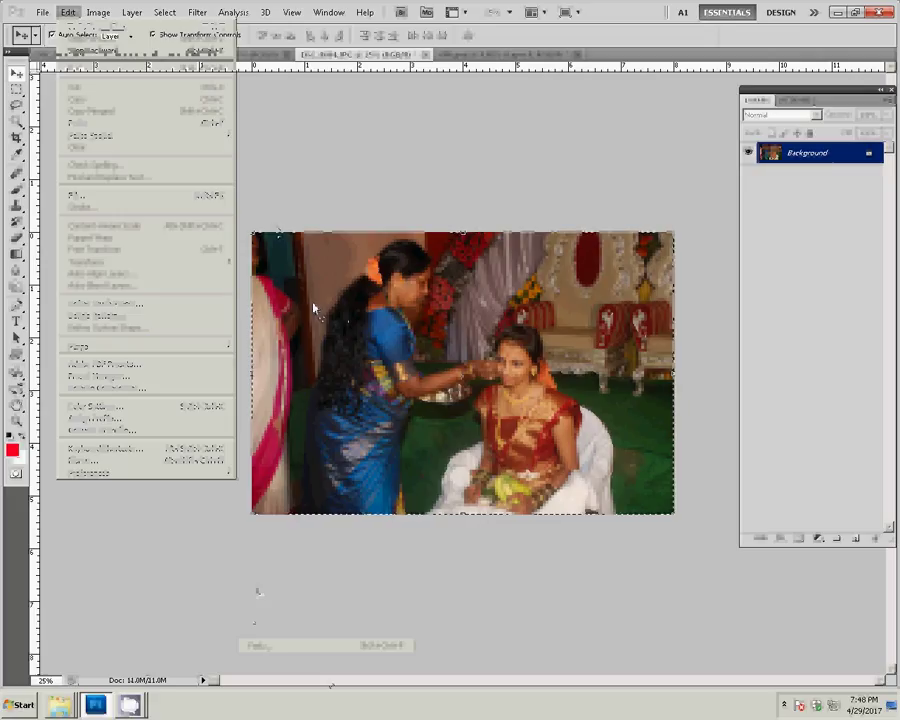
{"action": "key", "text": "Delete"}
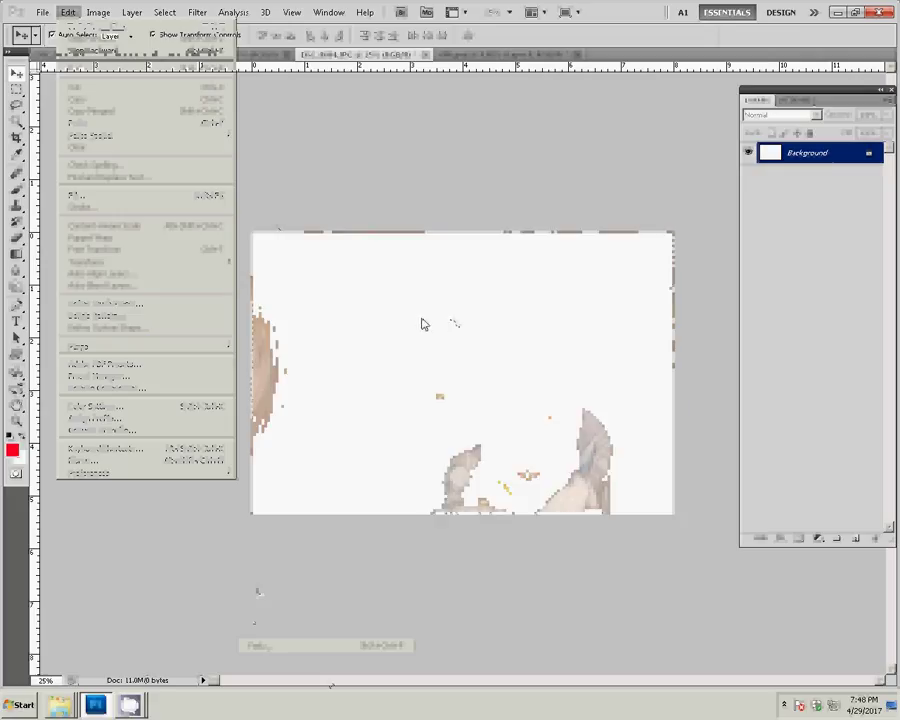
Close the photo unsaved and move Layer 9 to the banner's top-right corner
{"action": "key", "text": "ctrl+w"}
{"action": "left_click", "coordinate": [455, 266]}
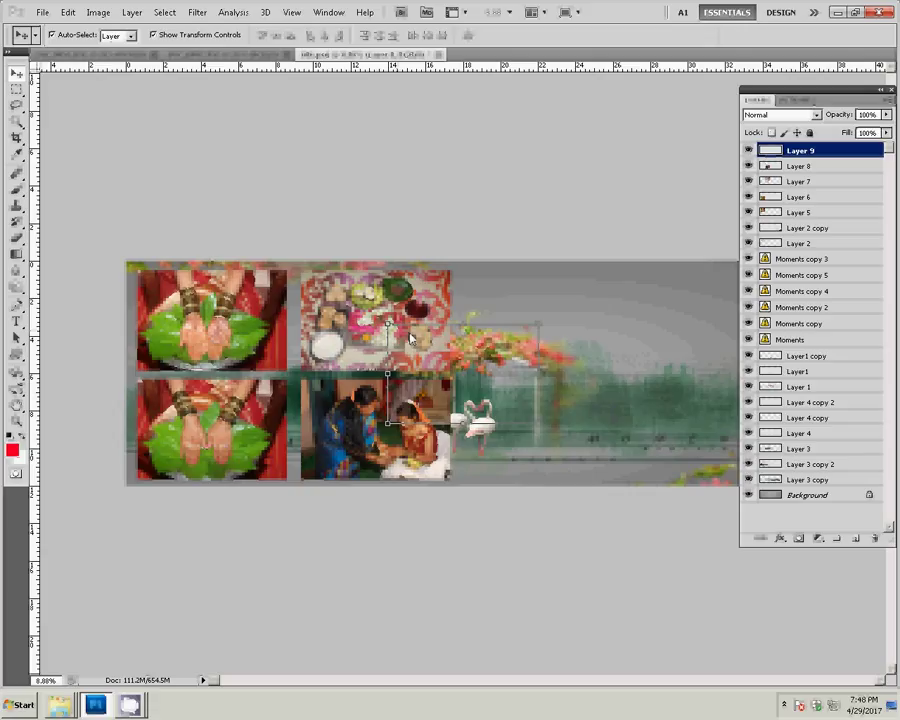
{"action": "left_click_drag", "start_coordinate": [410, 338], "coordinate": [527, 307]}
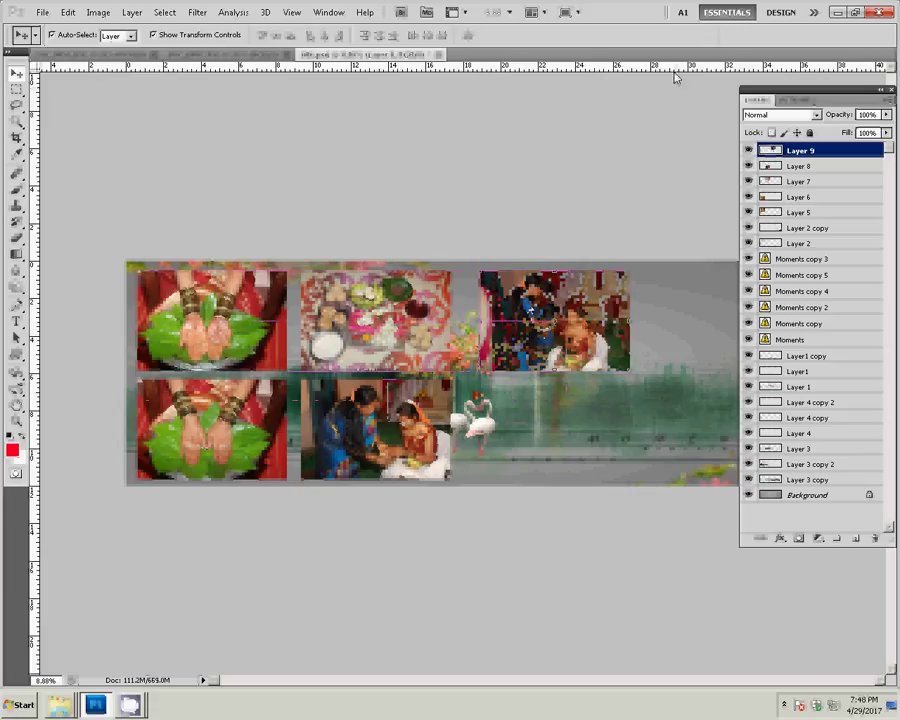
{"action": "left_click_drag", "start_coordinate": [590, 302], "coordinate": [679, 300]}
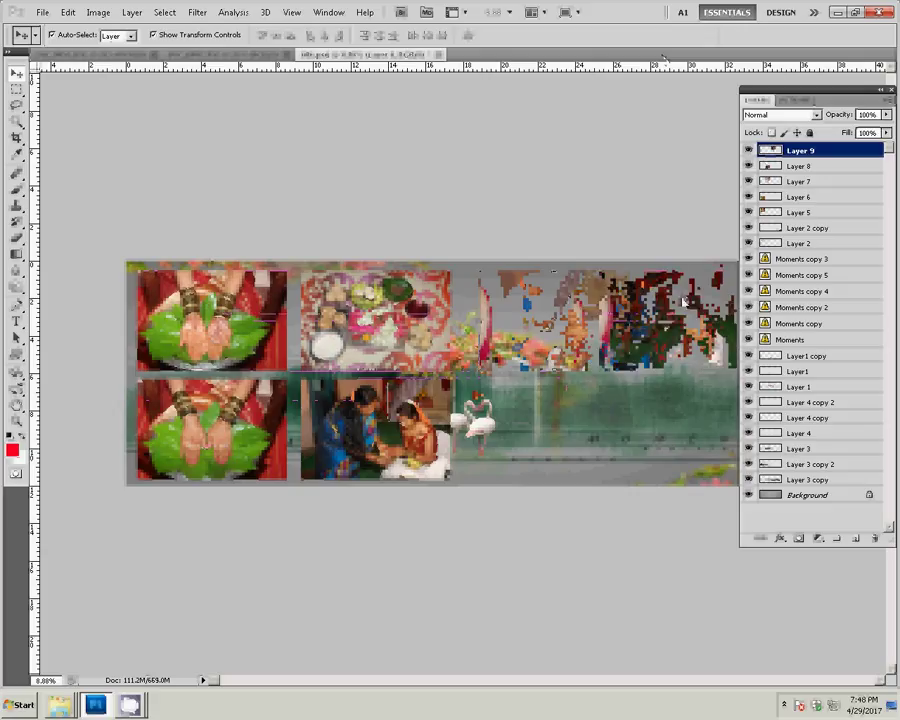
{"action": "left_click", "coordinate": [208, 55]}
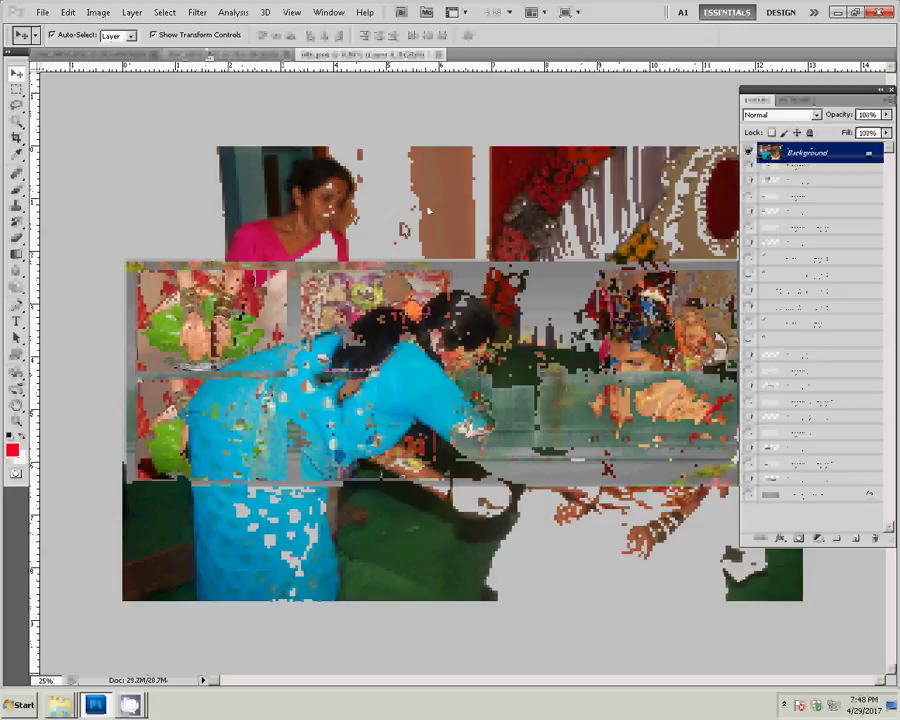
Resize DSC_0093 to 8 inches wide, close it unsaved, and paste it as Layer 10
{"action": "key", "text": "ctrl+alt+i"}
{"action": "key", "text": "Tab"}
{"action": "key", "text": "Tab"}
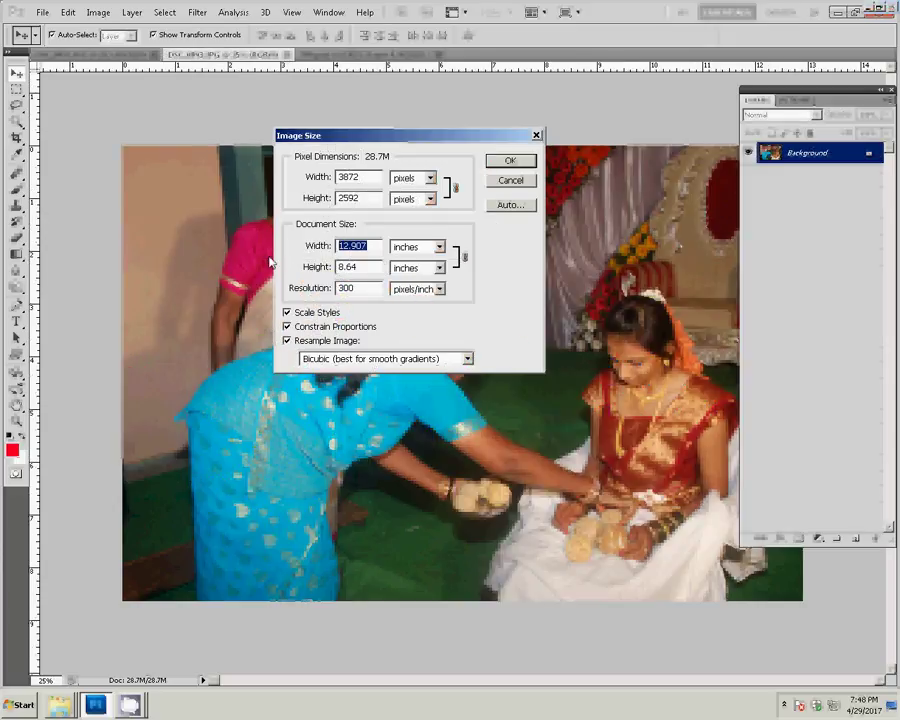
{"action": "type", "text": "8"}
{"action": "key", "text": "Return"}
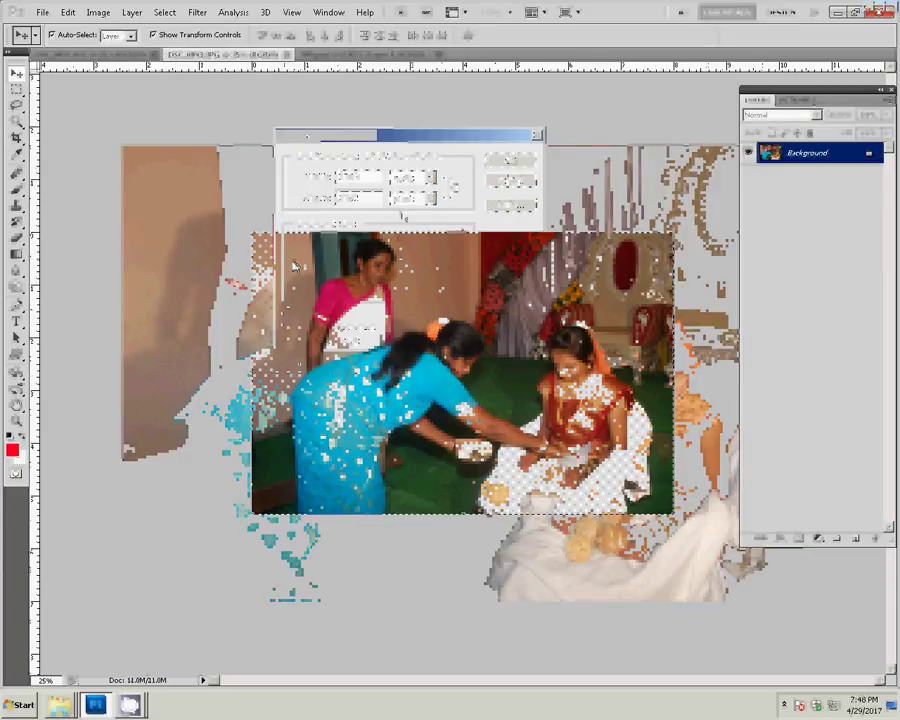
{"action": "key", "text": "ctrl+w"}
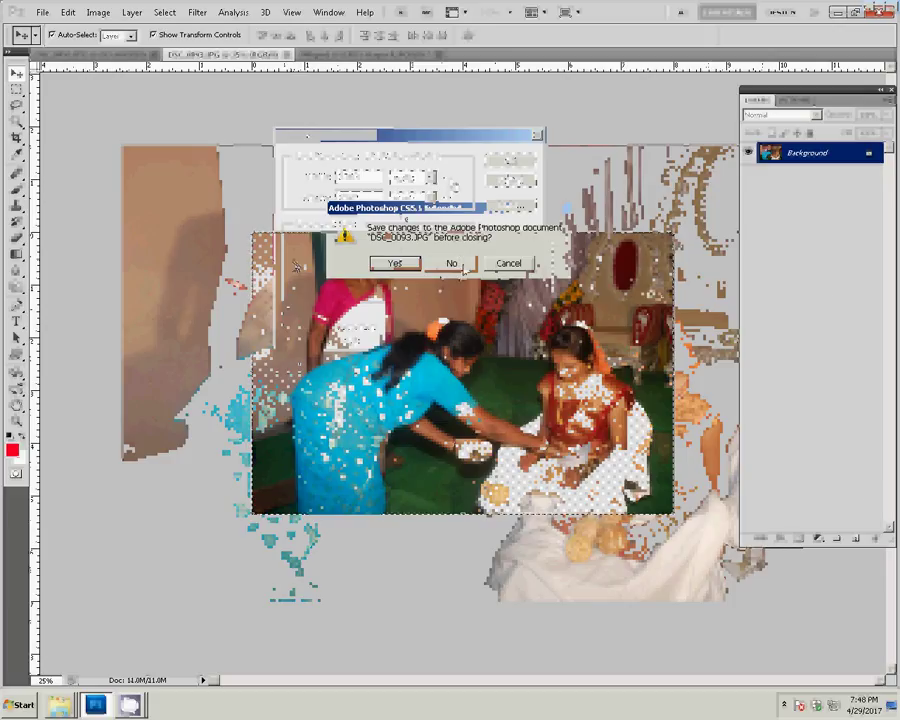
{"action": "left_click", "coordinate": [449, 262]}
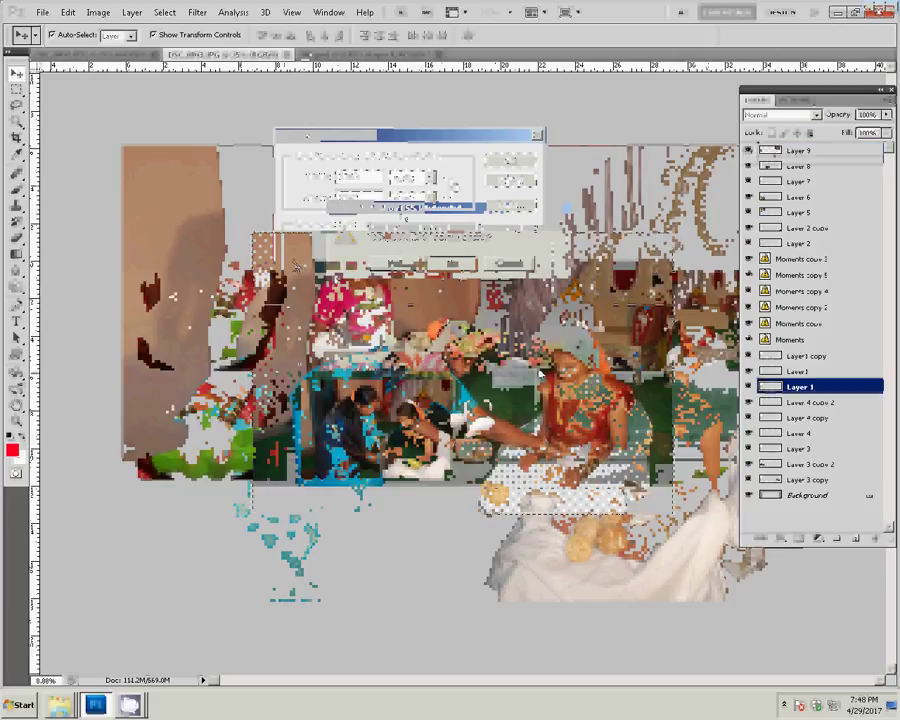
{"action": "key", "text": "ctrl+v"}
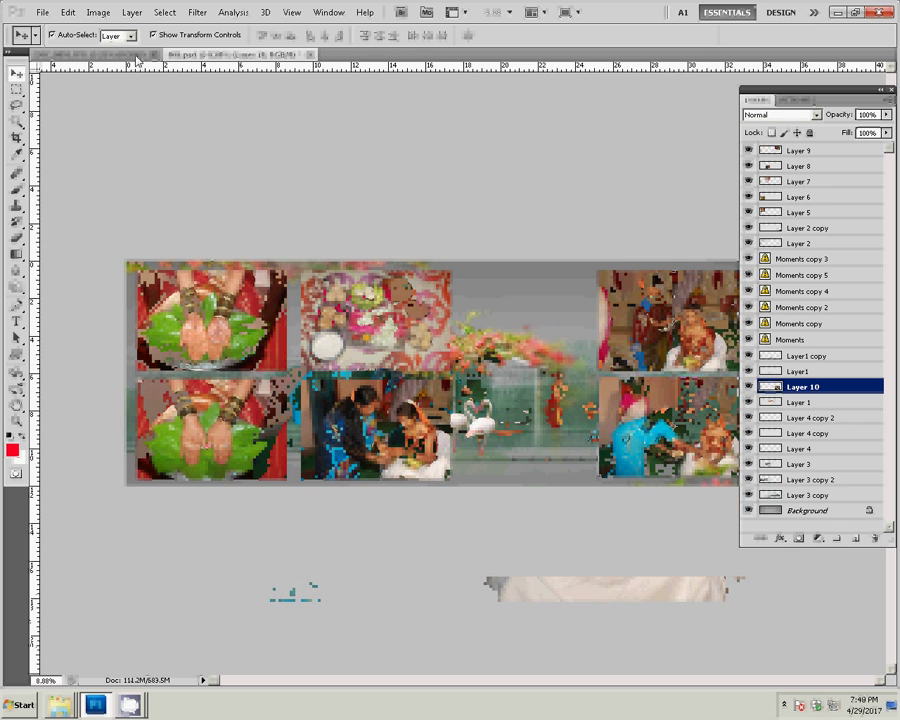
{"action": "key", "text": "ctrl+Tab"}
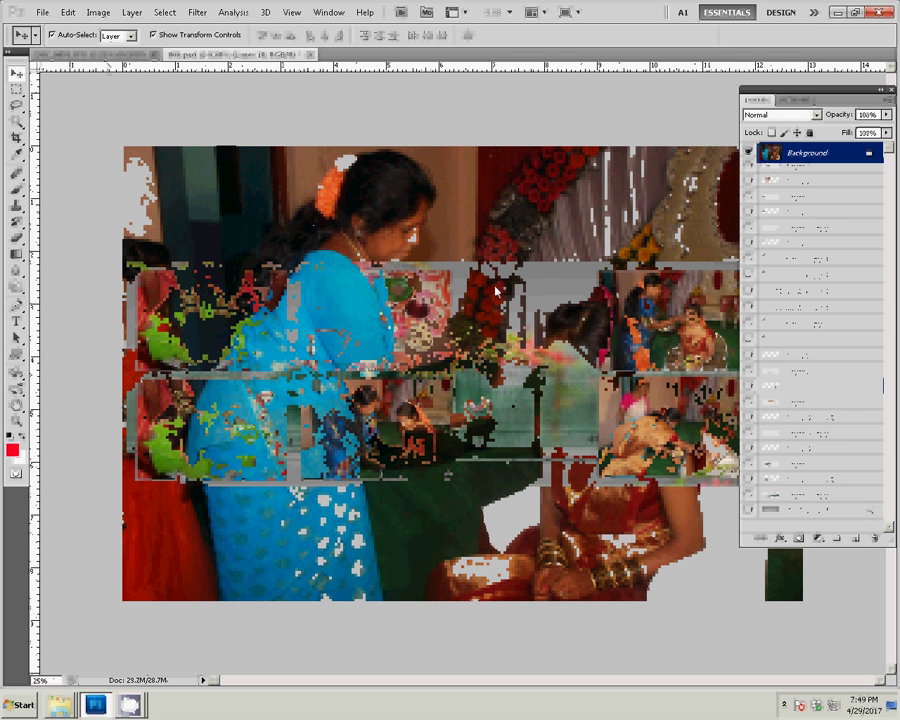
Resize the woman-in-blue photo to 8 inches and place it as Layer 11 in the top-middle slot
{"action": "key", "text": "ctrl+alt+i"}
{"action": "left_click", "coordinate": [325, 247]}
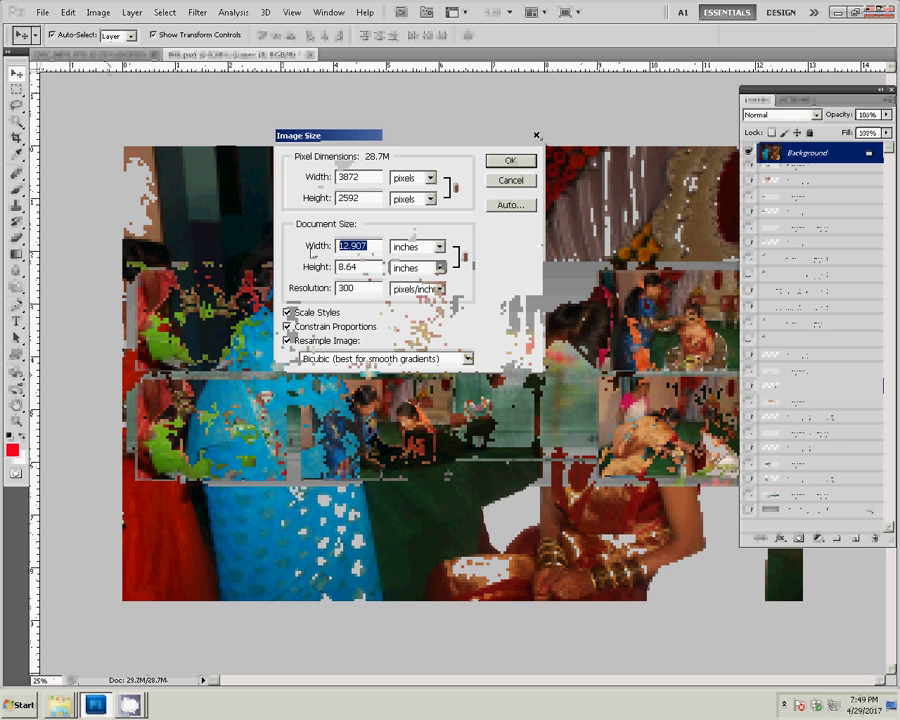
{"action": "type", "text": "8"}
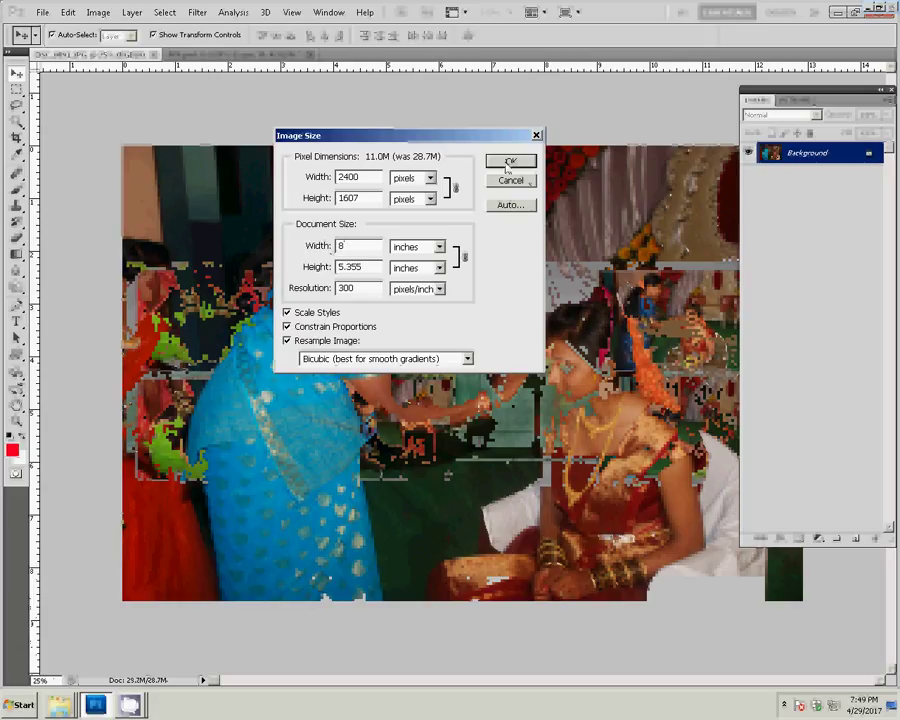
{"action": "left_click", "coordinate": [508, 162]}
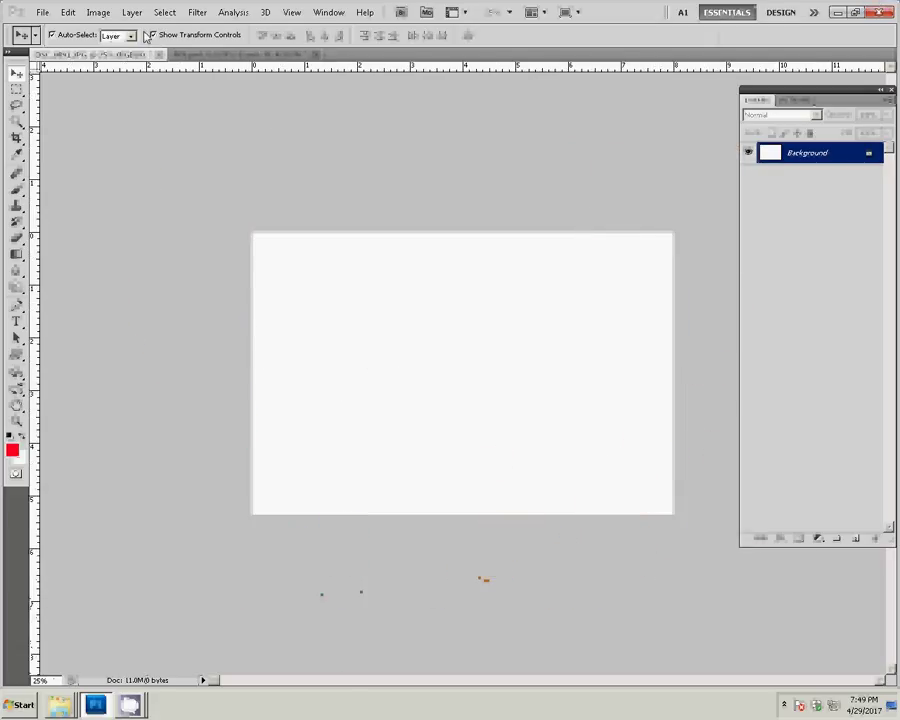
{"action": "key", "text": "ctrl+w"}
{"action": "left_click", "coordinate": [446, 262]}
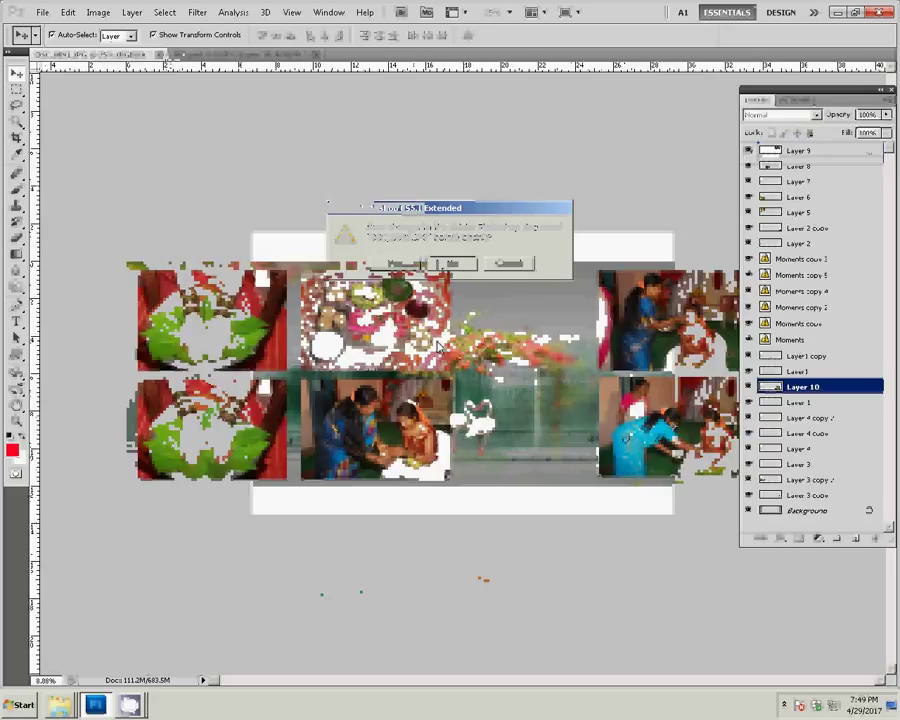
{"action": "key", "text": "ctrl+v"}
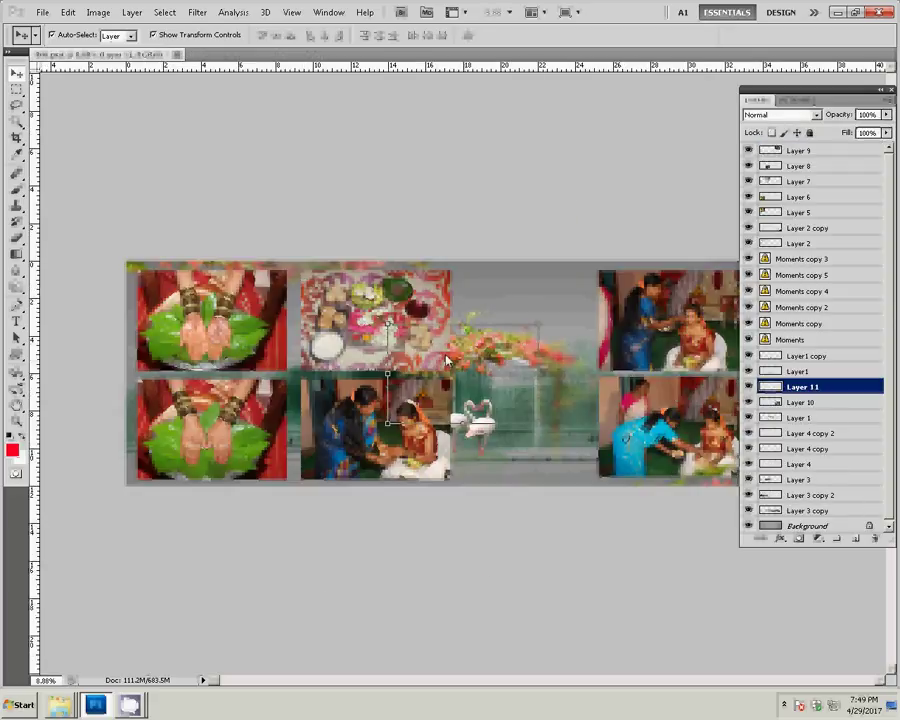
{"action": "left_click_drag", "start_coordinate": [447, 360], "coordinate": [540, 298]}
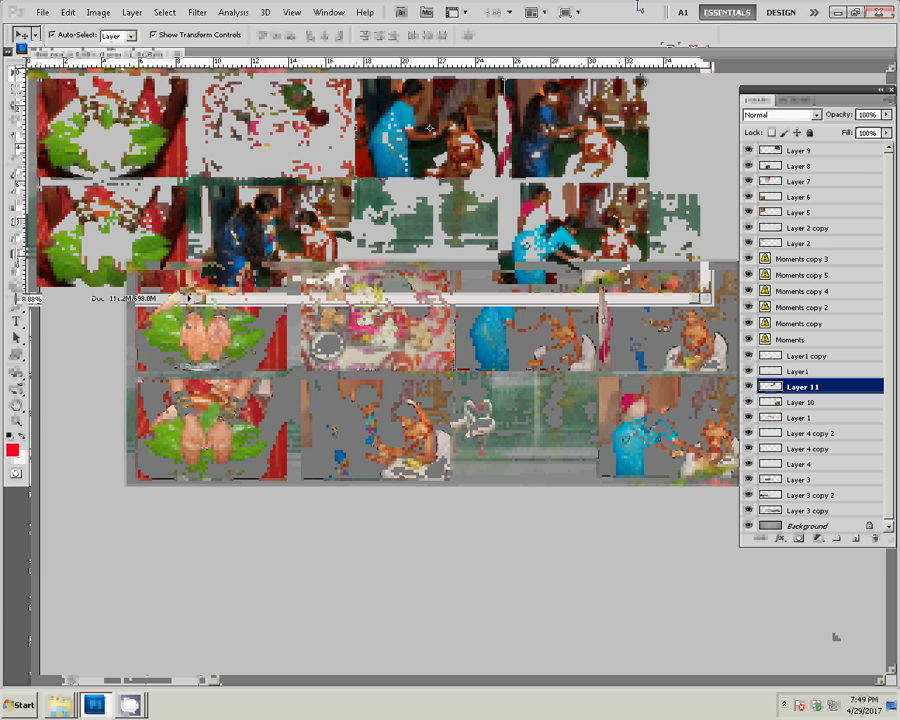
{"action": "mouse_move", "coordinate": [59, 705]}
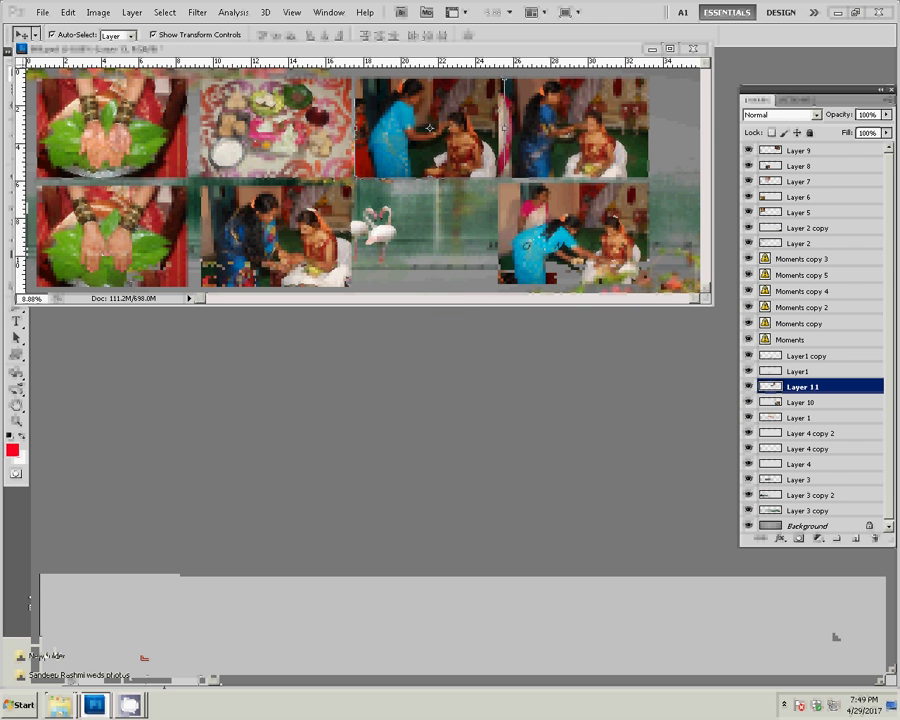
{"action": "left_click", "coordinate": [45, 655]}
{"action": "left_click", "coordinate": [204, 548]}
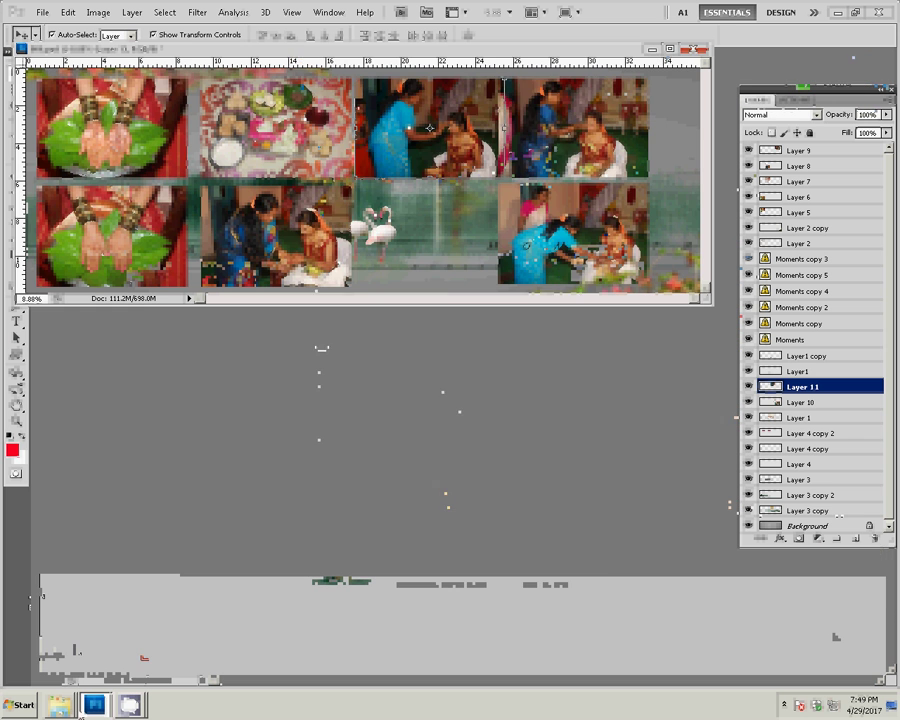
Open photo DSC_0097 from the wedding photos Explorer folder in Photoshop
{"action": "left_click", "coordinate": [73, 678]}
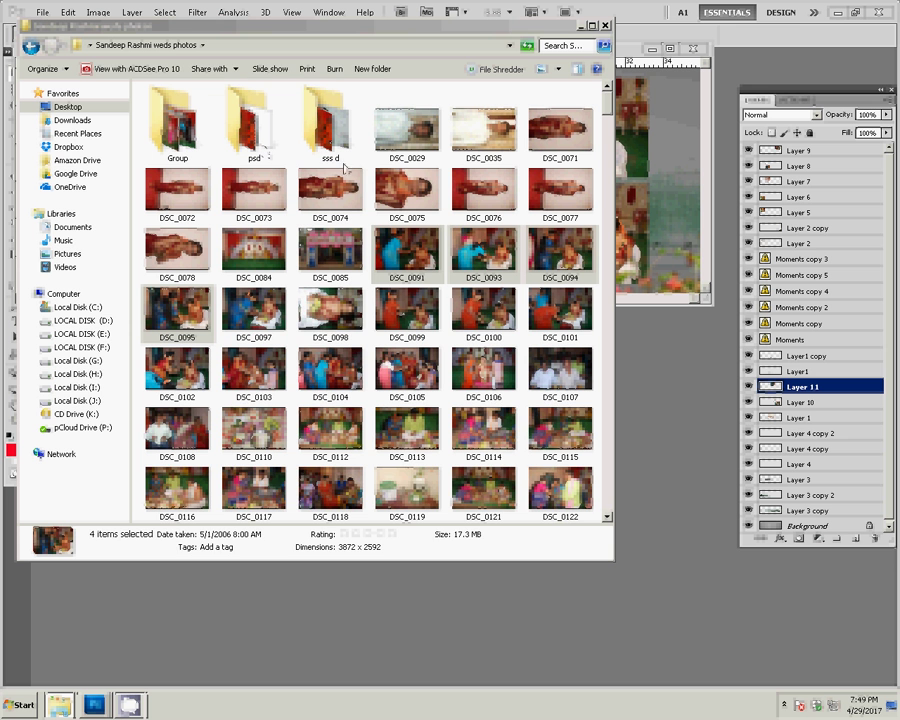
{"action": "left_click", "coordinate": [409, 245]}
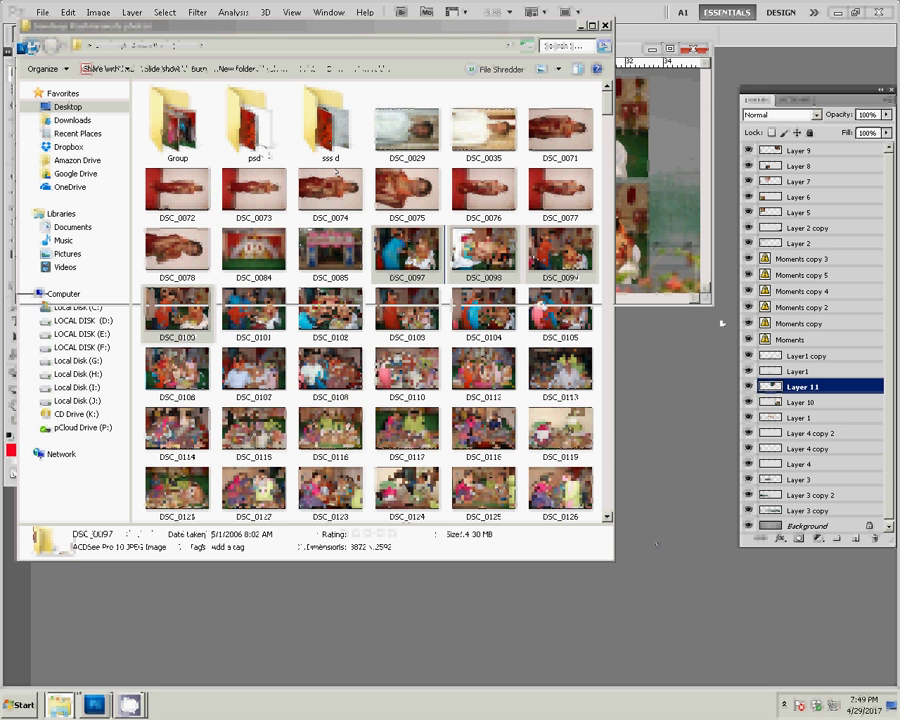
{"action": "left_click", "coordinate": [720, 113]}
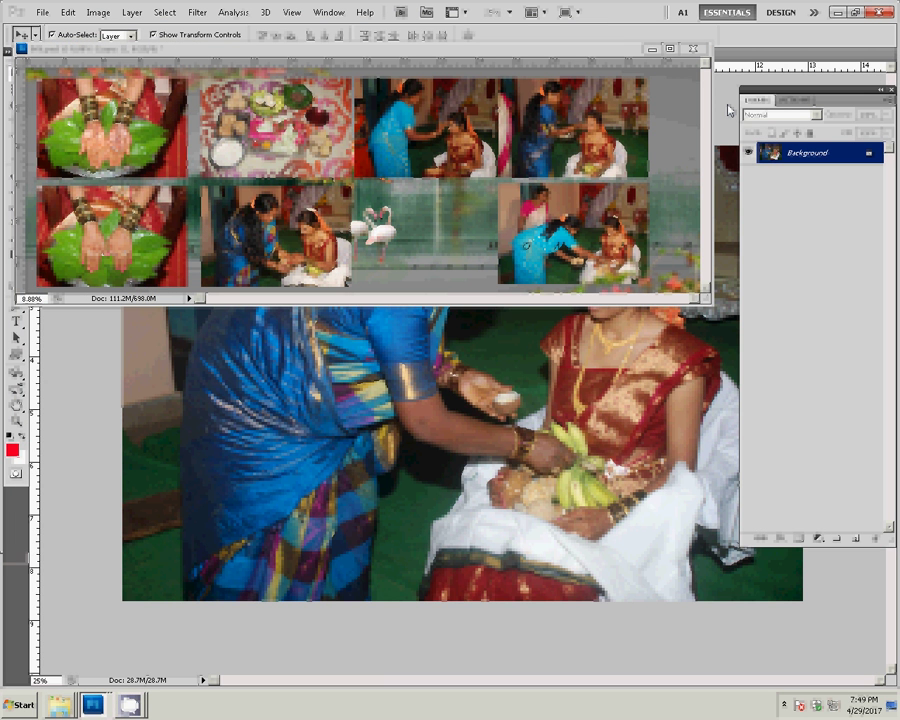
Resize DSC_0097 to 8 inches wide, then close its document without saving
{"action": "key", "text": "ctrl+alt+i"}
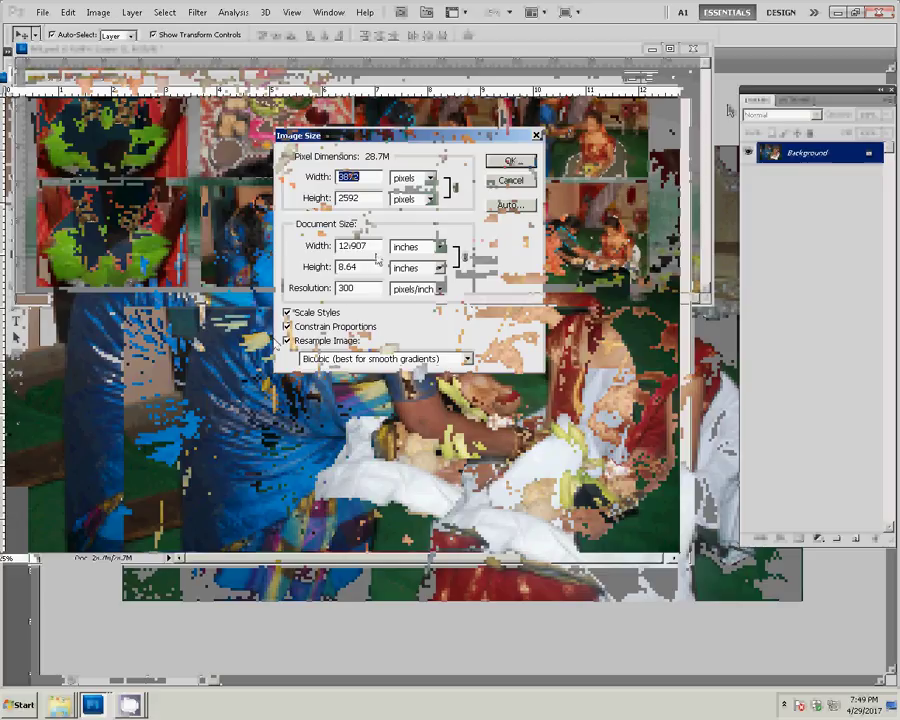
{"action": "double_click", "coordinate": [371, 251]}
{"action": "type", "text": "8"}
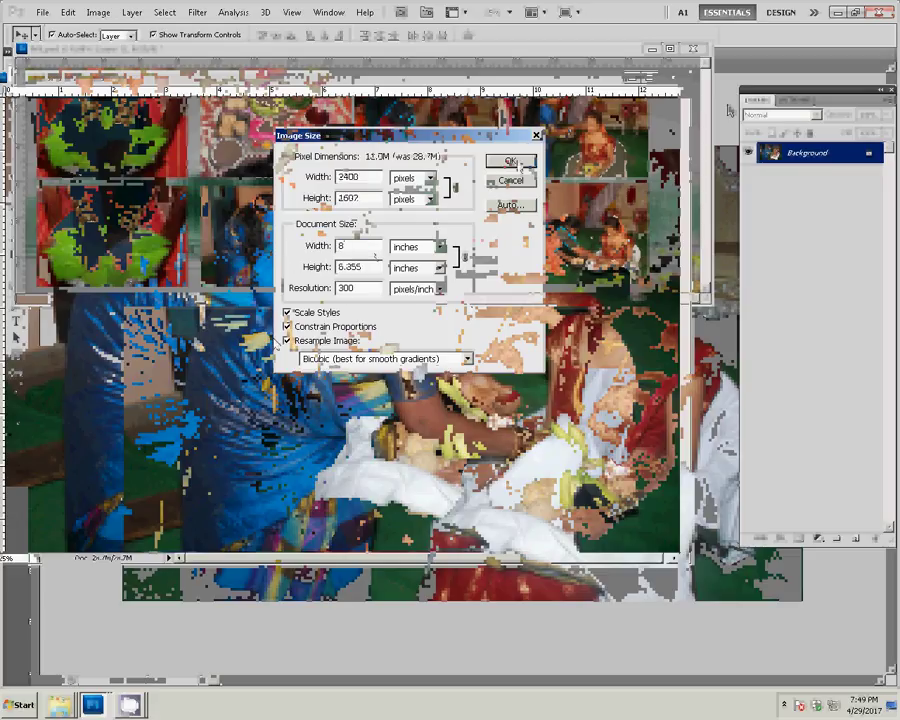
{"action": "key", "text": "Return"}
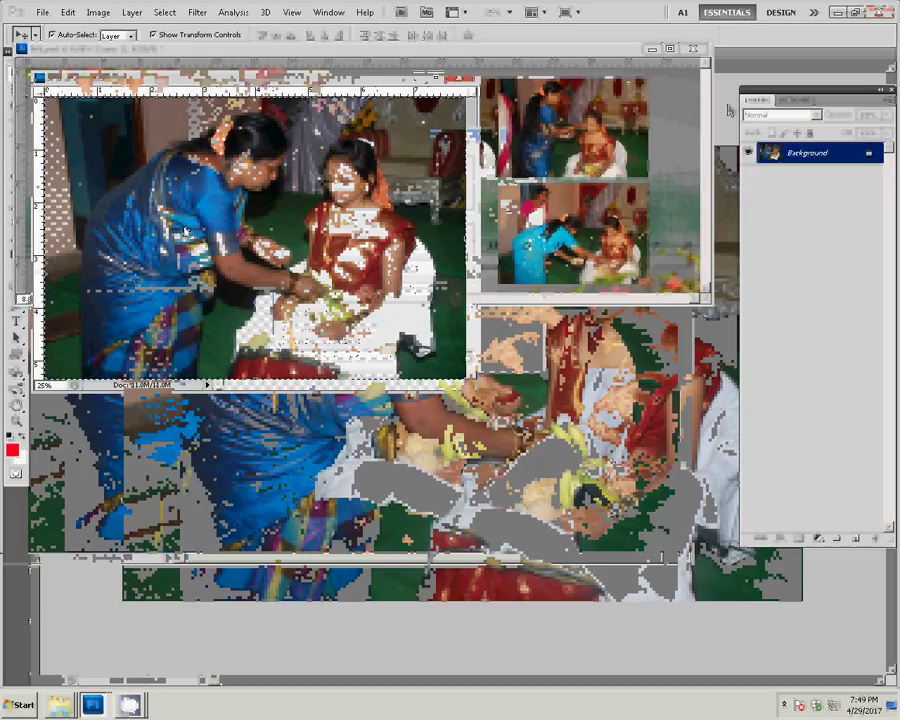
{"action": "key", "text": "ctrl+w"}
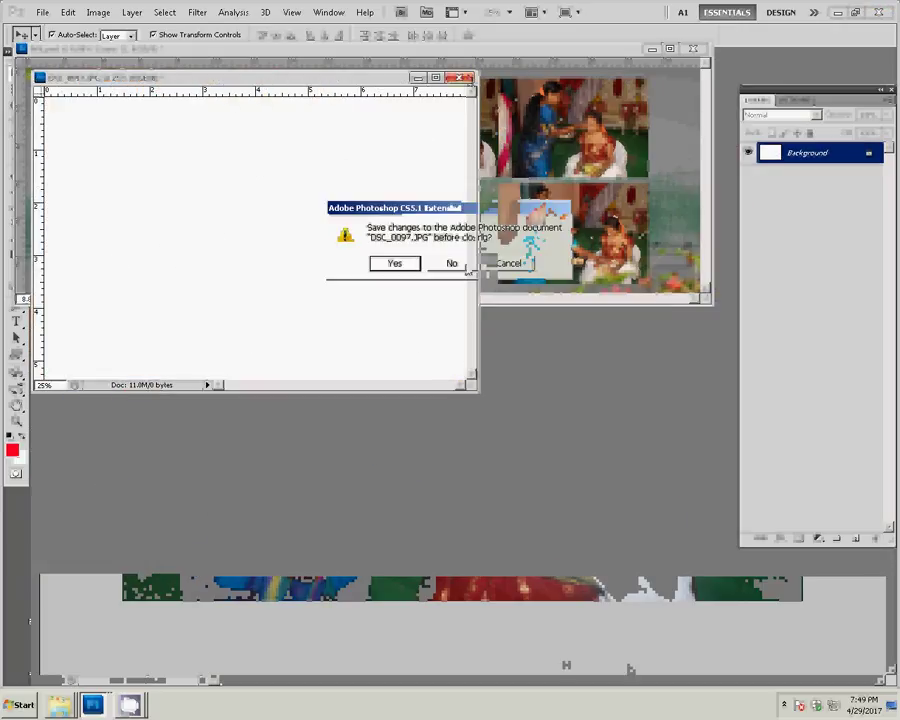
{"action": "left_click", "coordinate": [452, 263]}
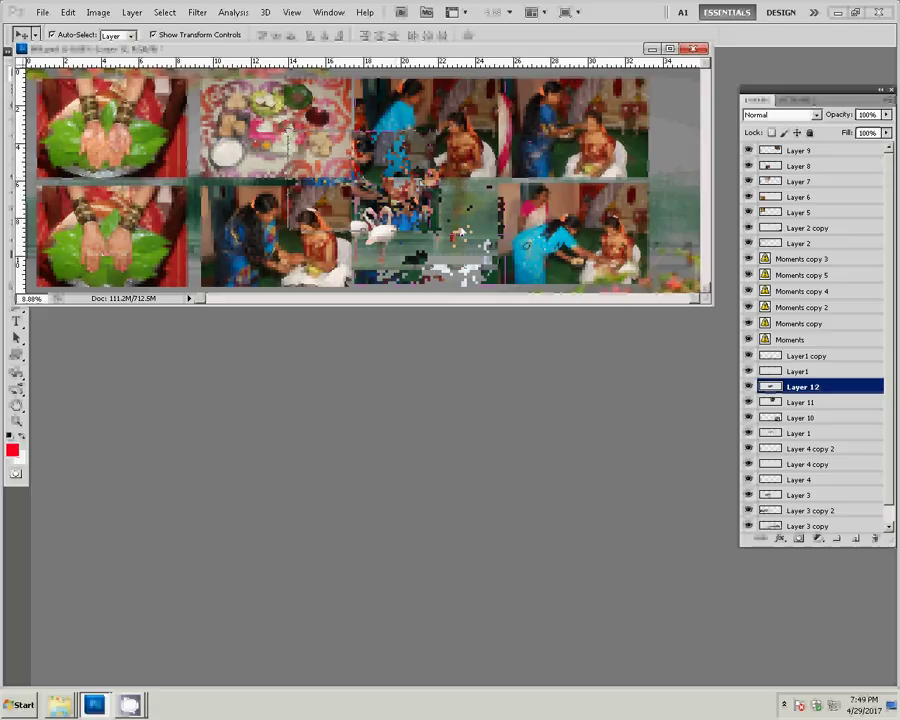
Bring Layer 10 to the top of the layer stack
{"action": "left_click", "coordinate": [657, 243]}
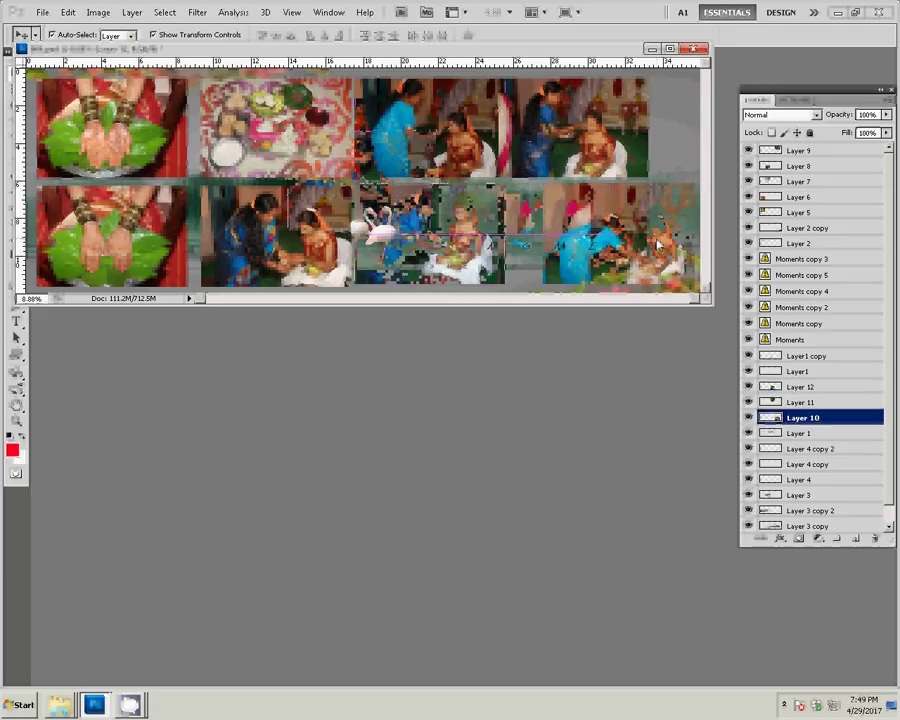
{"action": "key", "text": "ctrl+bracketright"}
{"action": "key", "text": "ctrl+bracketright"}
{"action": "key", "text": "ctrl+bracketright"}
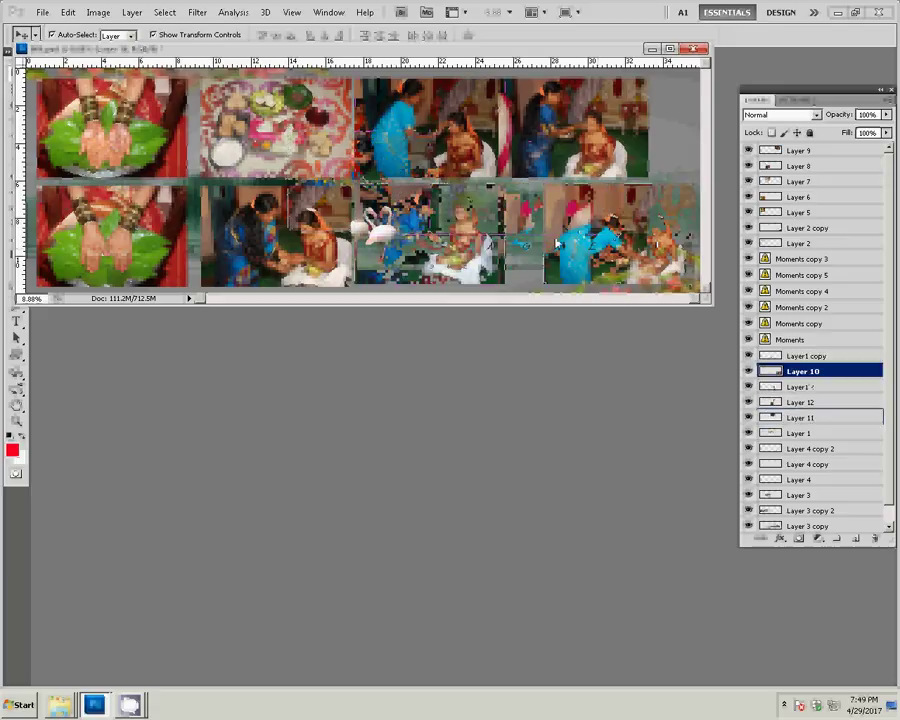
{"action": "key", "text": "ctrl+bracketright"}
{"action": "key", "text": "ctrl+bracketright"}
{"action": "key", "text": "ctrl+bracketright"}
{"action": "key", "text": "ctrl+bracketright"}
{"action": "key", "text": "ctrl+bracketright"}
{"action": "key", "text": "ctrl+bracketright"}
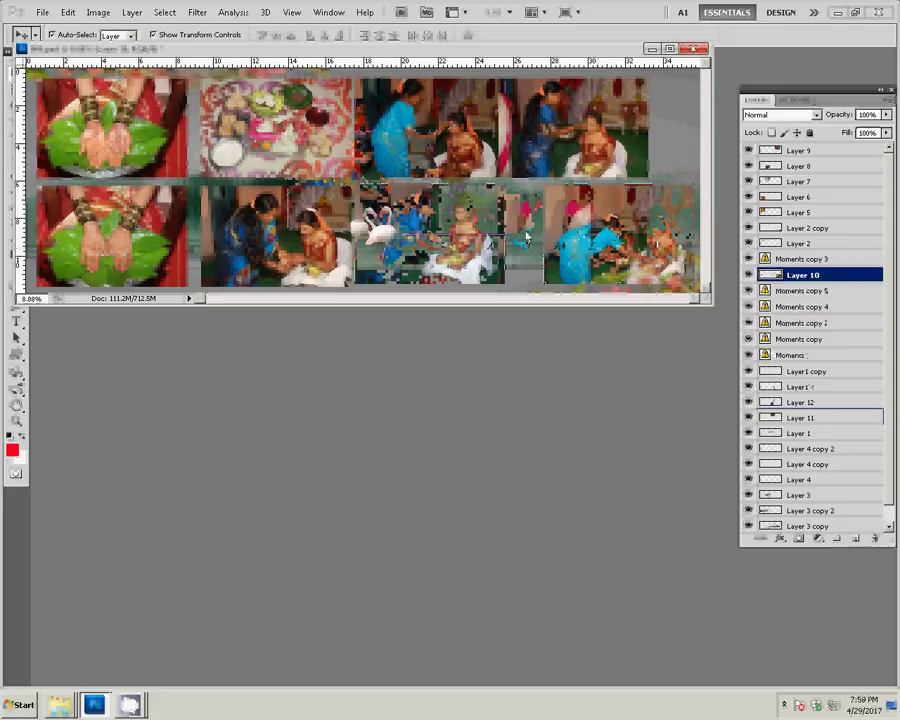
{"action": "key", "text": "ctrl+bracketright"}
{"action": "key", "text": "ctrl+bracketright"}
{"action": "key", "text": "ctrl+bracketright"}
{"action": "key", "text": "ctrl+bracketright"}
{"action": "key", "text": "ctrl+bracketright"}
{"action": "key", "text": "ctrl+bracketright"}
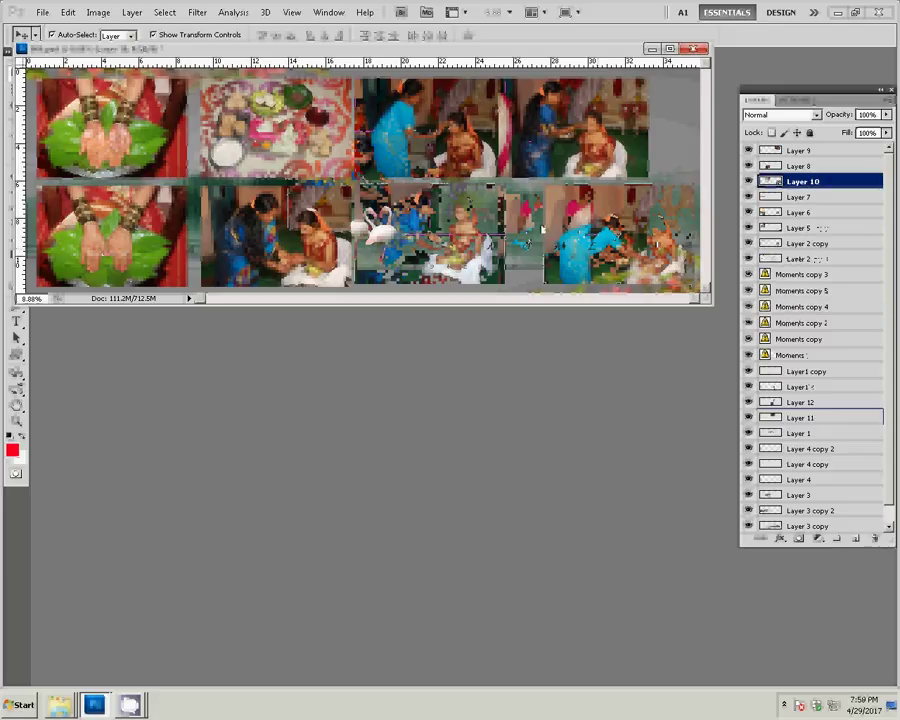
{"action": "key", "text": "ctrl+bracketright"}
{"action": "key", "text": "ctrl+bracketright"}
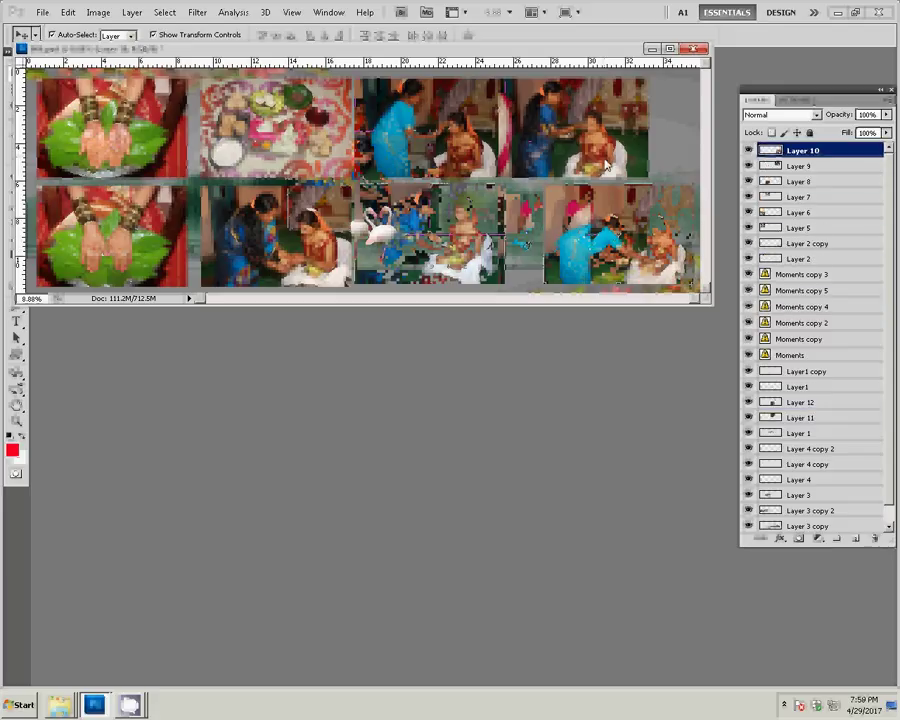
Shift Layer 9 and the third photos of both rows right to even the grid
{"action": "key", "text": "alt+bracketleft"}
{"action": "key", "text": "ctrl+t"}
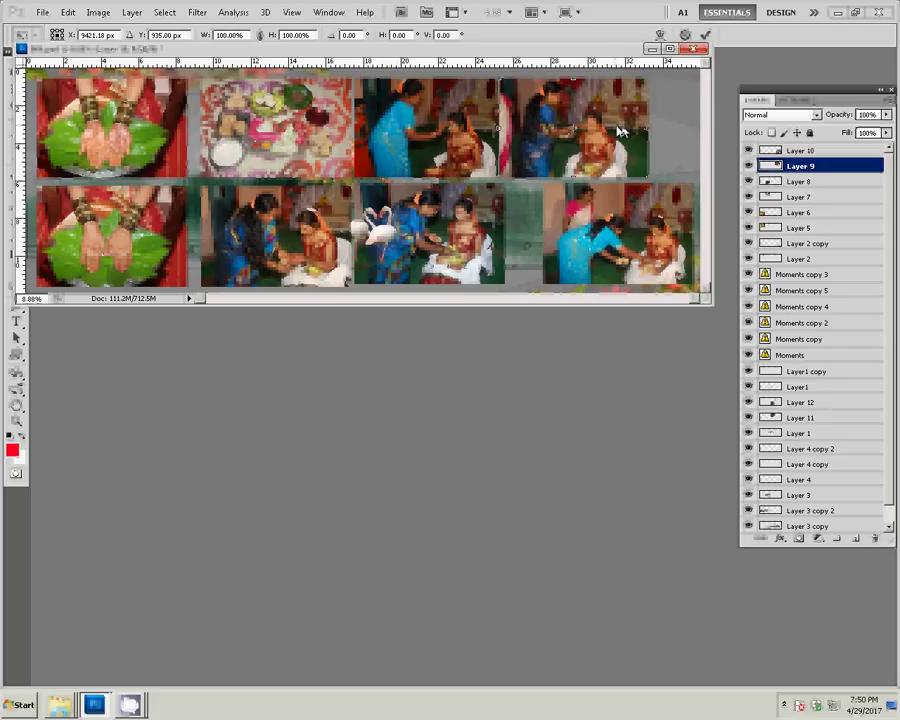
{"action": "key", "text": "Right"}
{"action": "key", "text": "Right"}
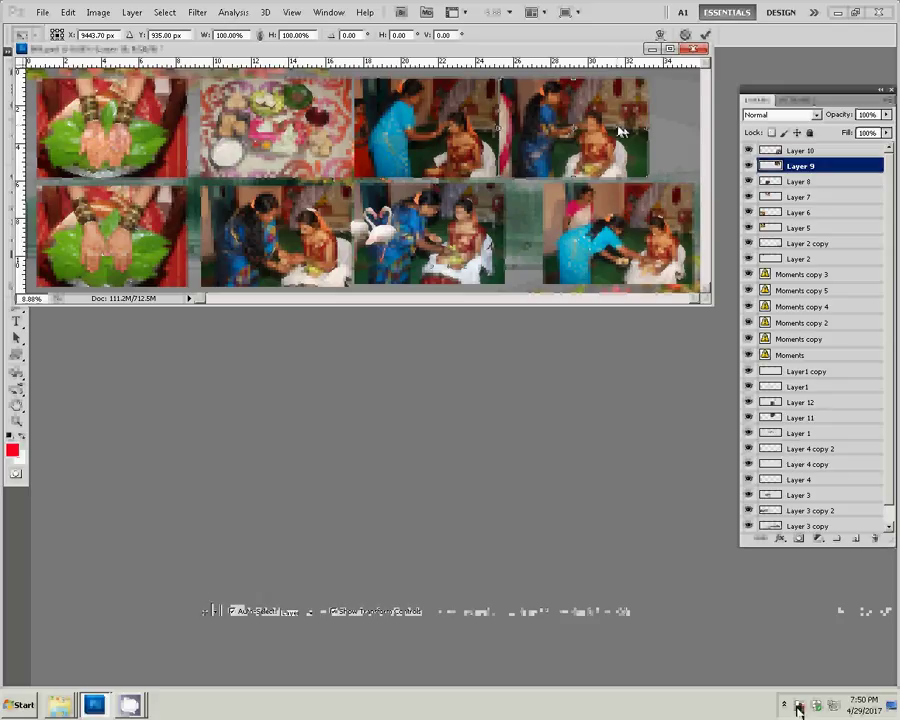
{"action": "key", "text": "Return"}
{"action": "left_click_drag", "start_coordinate": [620, 129], "coordinate": [641, 117]}
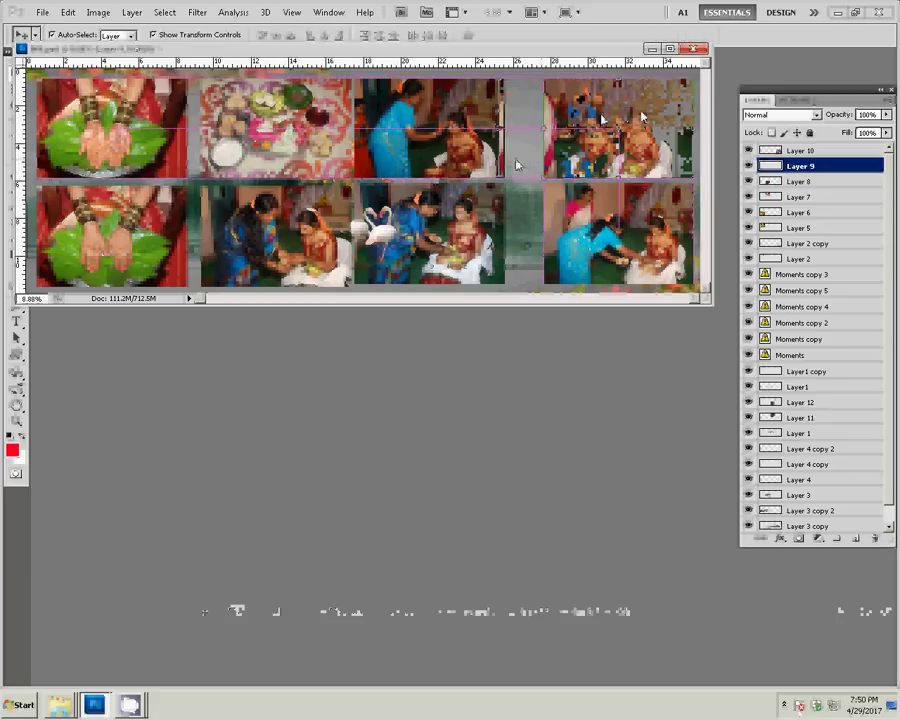
{"action": "left_click", "coordinate": [517, 164]}
{"action": "left_click_drag", "start_coordinate": [517, 164], "coordinate": [541, 164]}
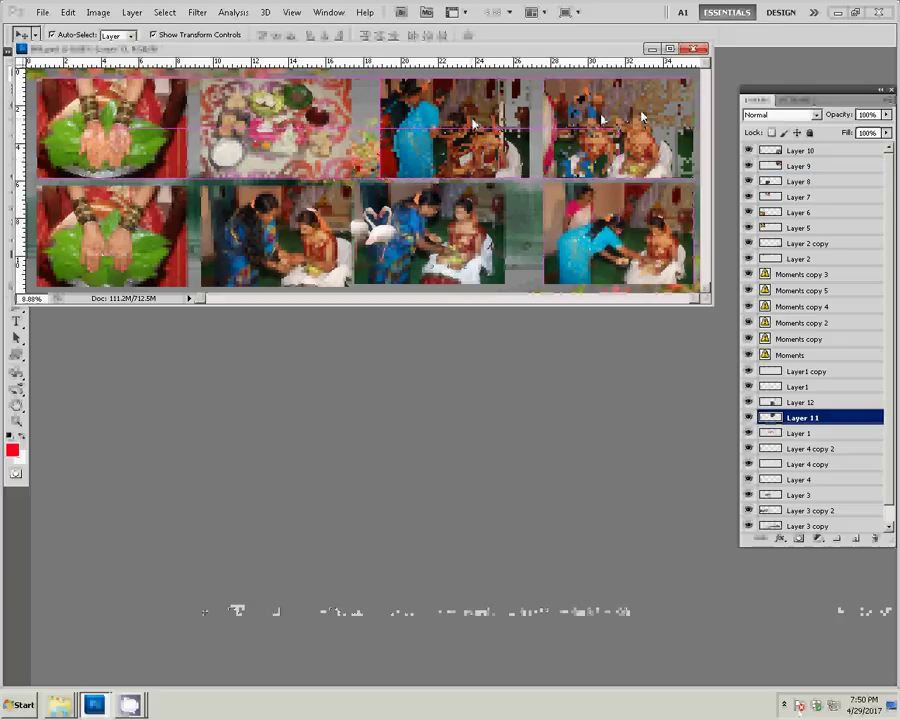
{"action": "mouse_move", "coordinate": [426, 253]}
{"action": "left_mouse_down"}
{"action": "mouse_move", "coordinate": [427, 236]}
{"action": "mouse_move", "coordinate": [379, 233]}
{"action": "left_mouse_up"}
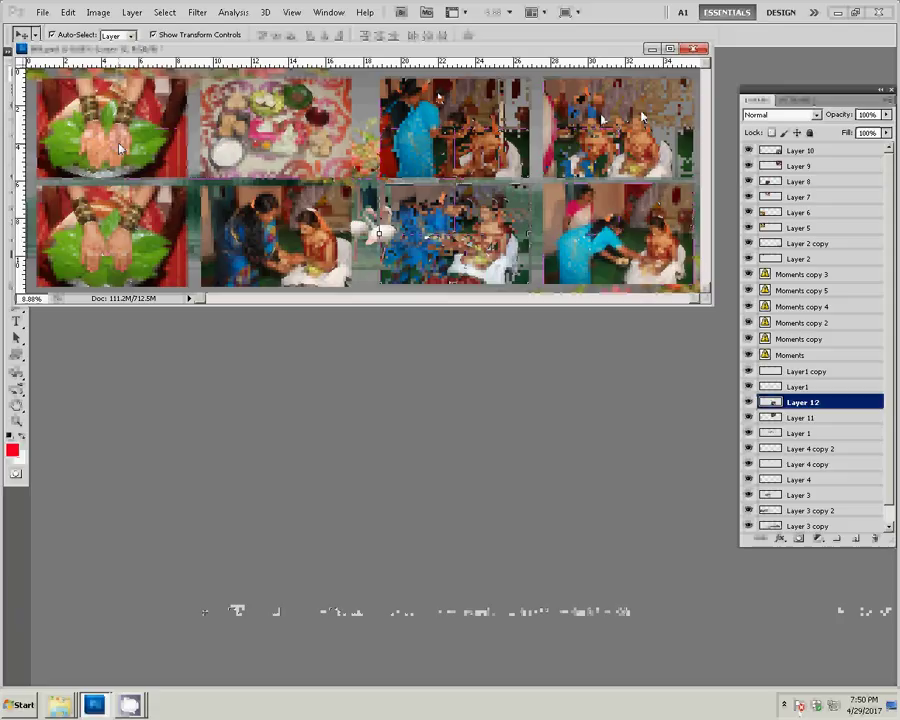
{"action": "left_click", "coordinate": [437, 97]}
Give Layer 5 a 22 px black stroke border and copy its layer style
{"action": "left_click", "coordinate": [780, 538]}
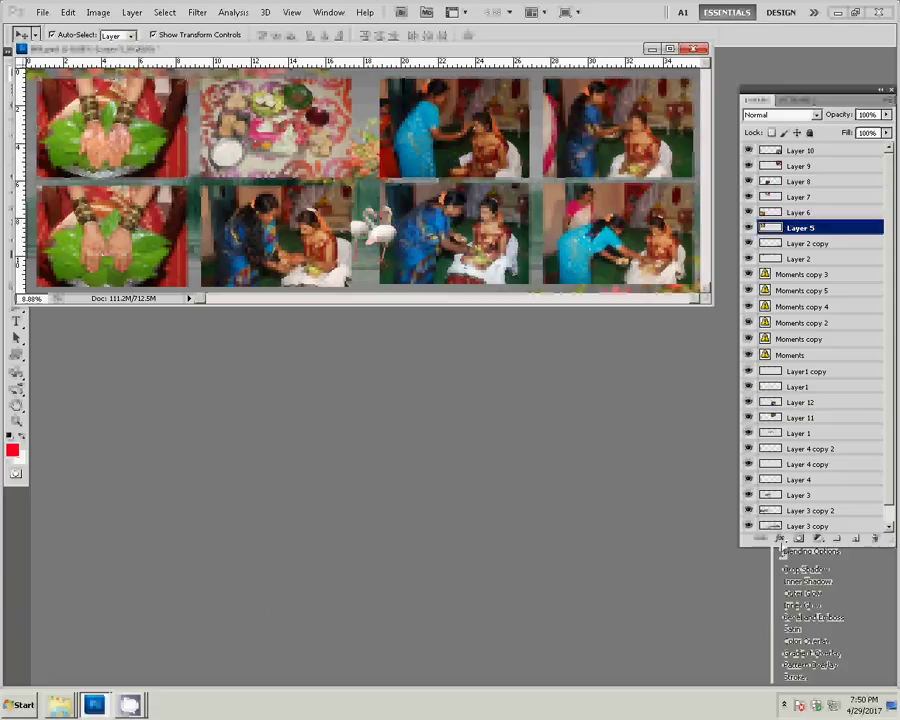
{"action": "left_click", "coordinate": [794, 680]}
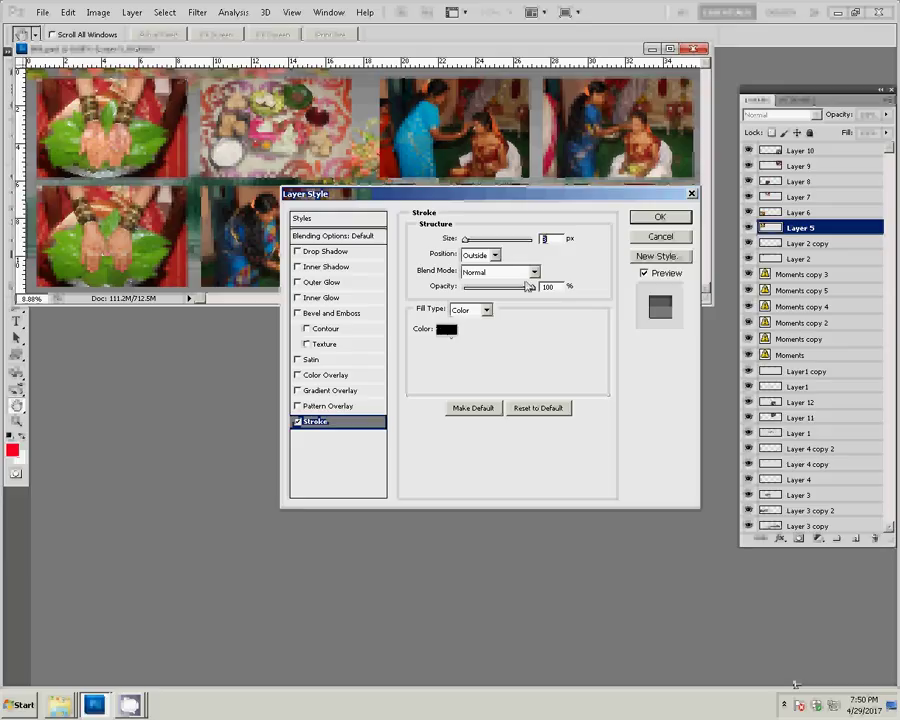
{"action": "type", "text": "22"}
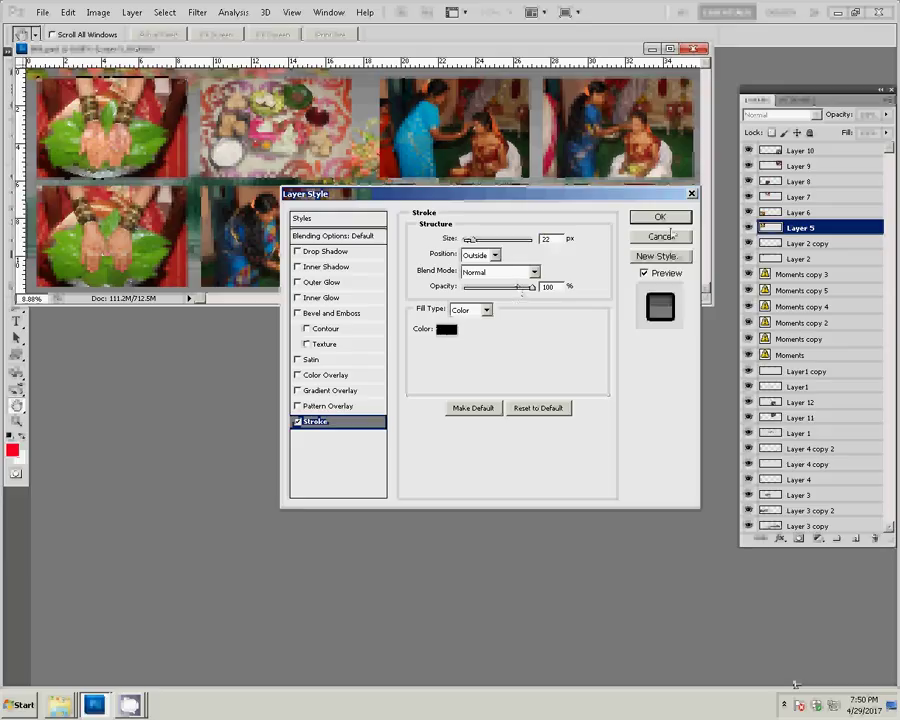
{"action": "key", "text": "Return"}
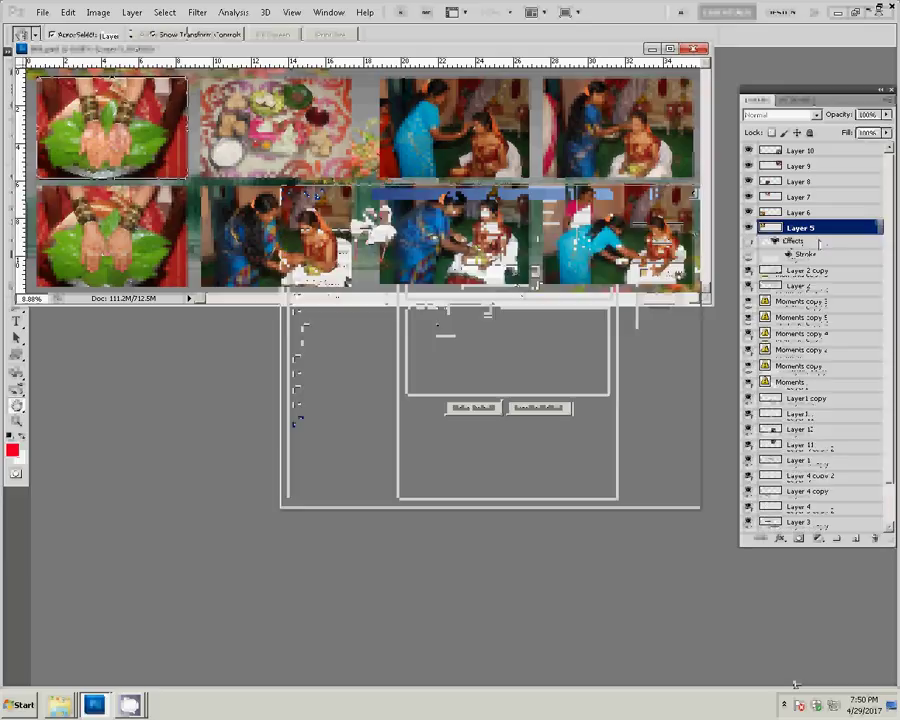
{"action": "right_click", "coordinate": [826, 232]}
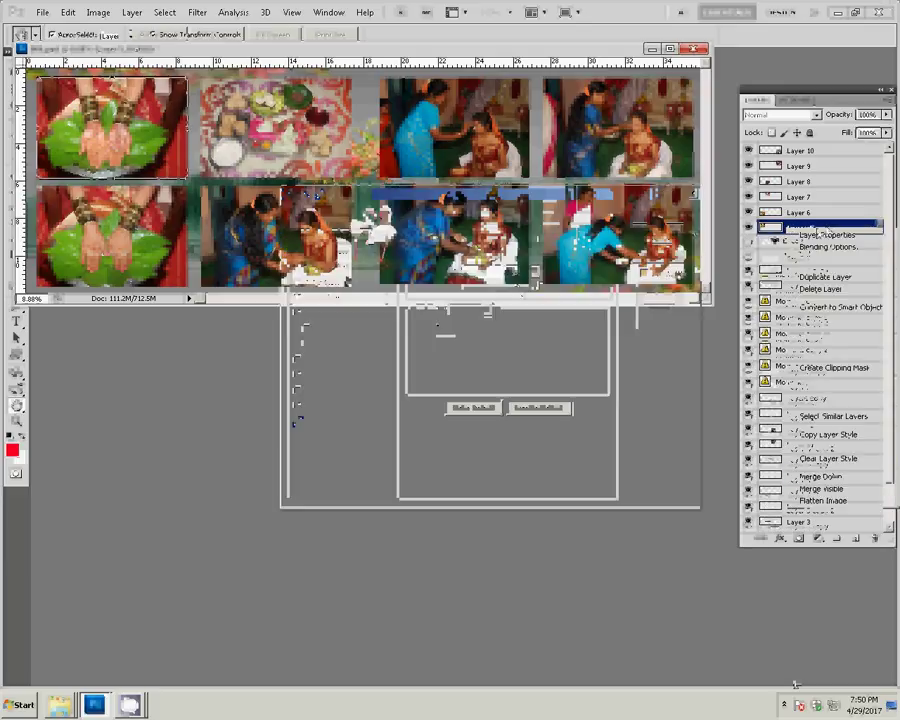
{"action": "left_click", "coordinate": [830, 428]}
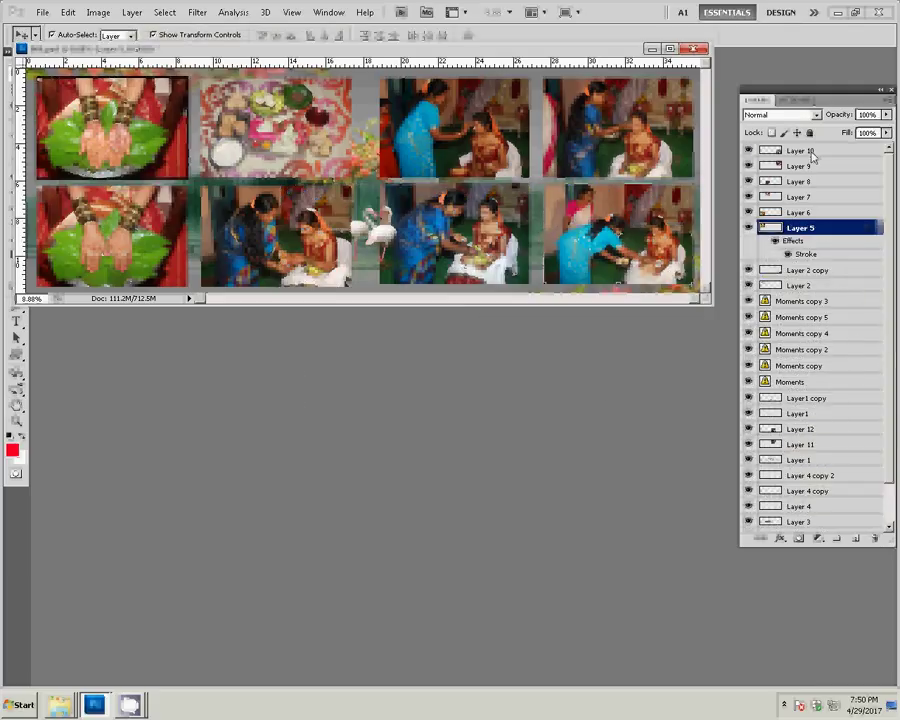
Paste the stroke layer style onto Layers 10, 9, 8 and 7
{"action": "right_click", "coordinate": [812, 152]}
{"action": "left_click", "coordinate": [818, 372]}
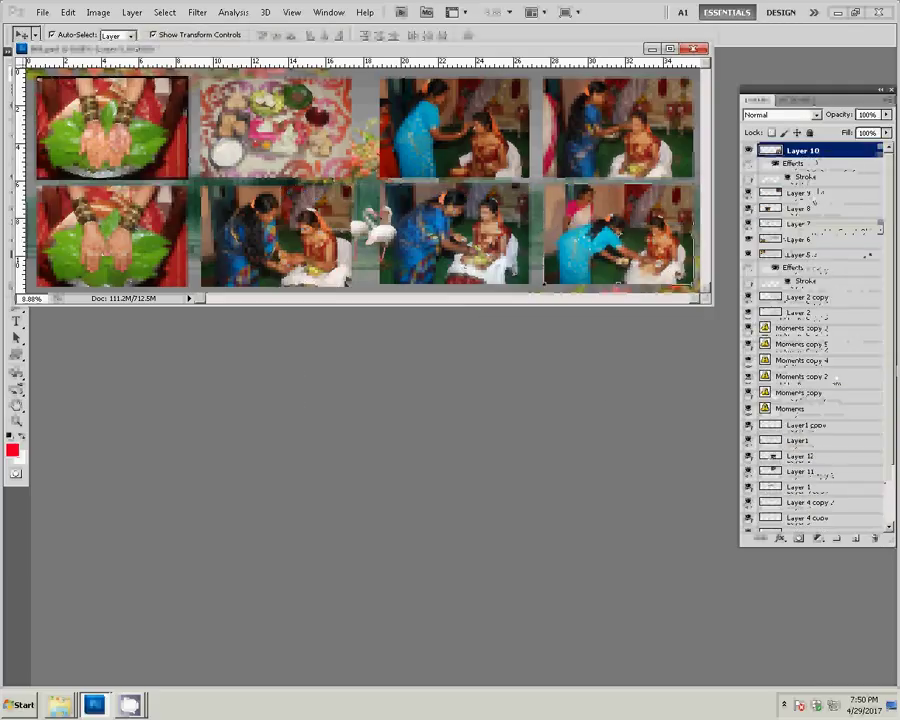
{"action": "right_click", "coordinate": [812, 195]}
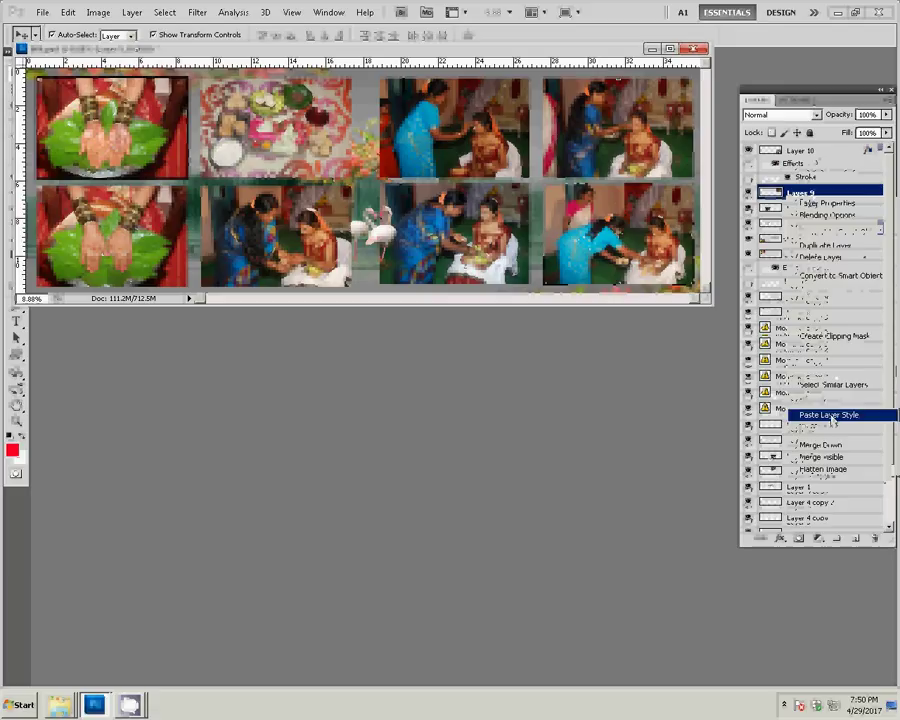
{"action": "left_click", "coordinate": [815, 414]}
{"action": "left_click", "coordinate": [813, 235]}
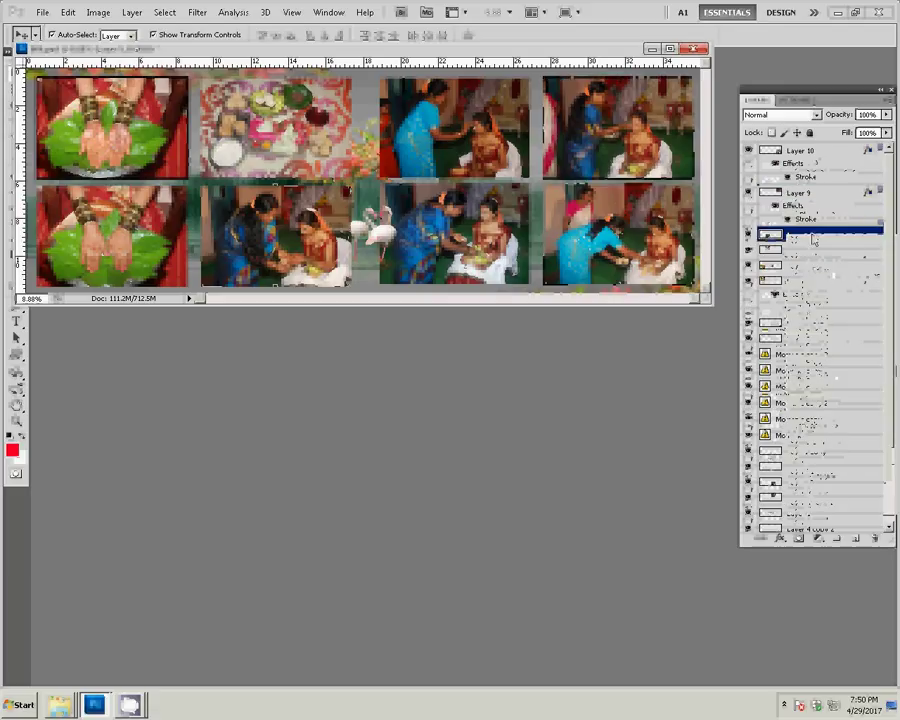
{"action": "right_click", "coordinate": [813, 240]}
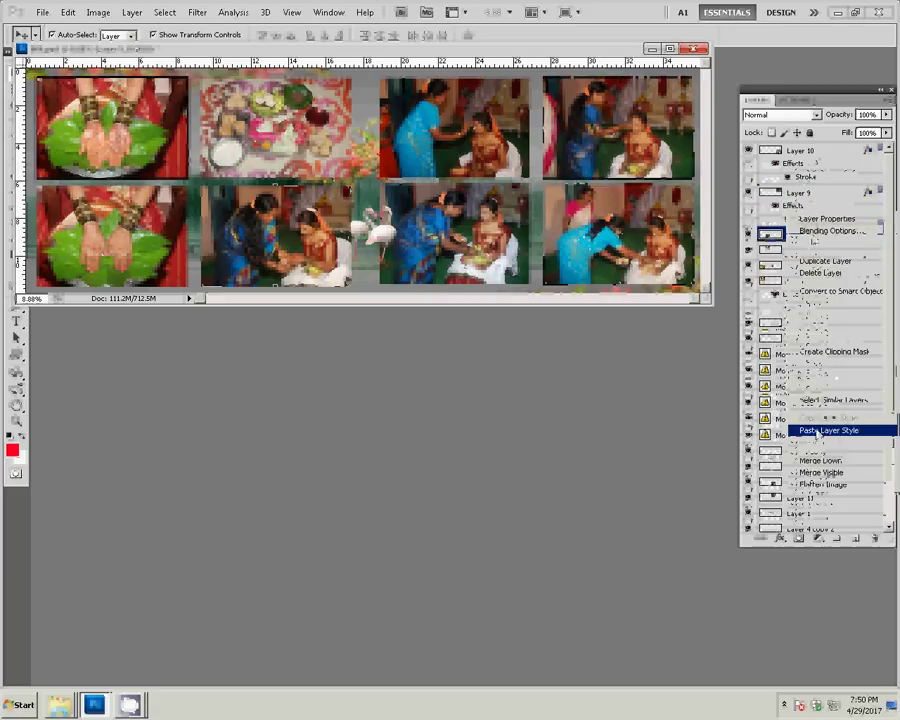
{"action": "left_click", "coordinate": [830, 430]}
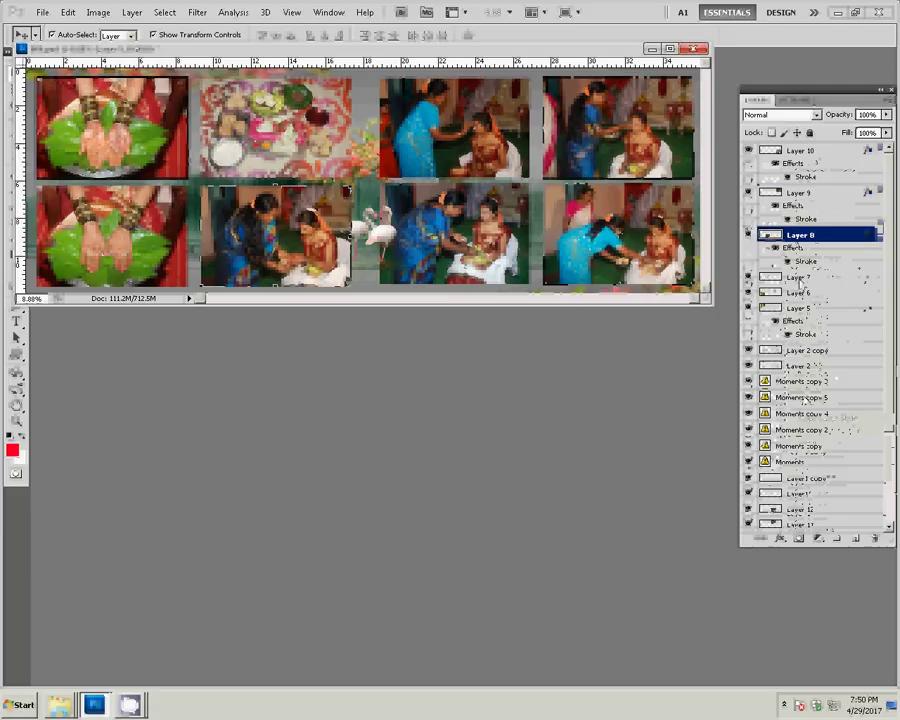
{"action": "left_click", "coordinate": [813, 277]}
{"action": "right_click", "coordinate": [812, 278]}
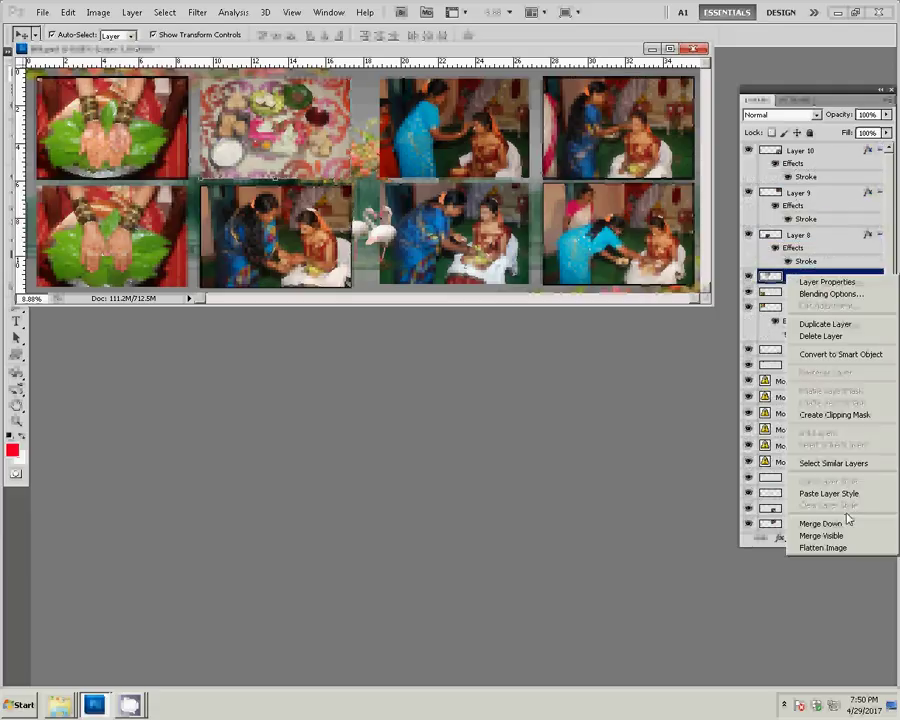
{"action": "left_click", "coordinate": [829, 493]}
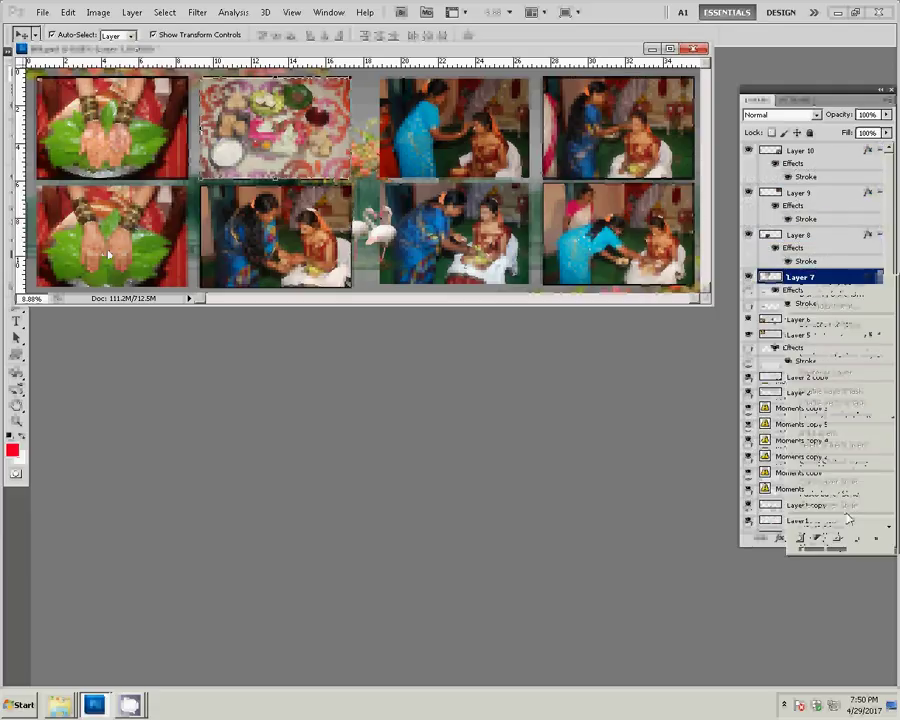
Paste the stroke layer style onto Layers 6, 11 and 12
{"action": "key", "text": "alt+bracketleft"}
{"action": "right_click", "coordinate": [795, 318]}
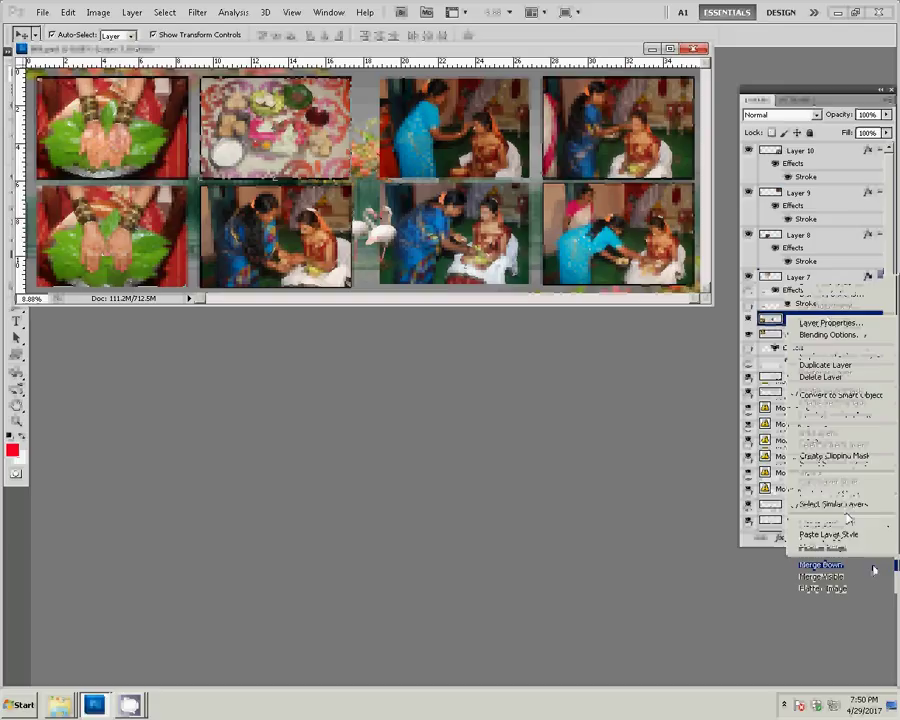
{"action": "left_click", "coordinate": [829, 534]}
{"action": "key", "text": "alt+comma"}
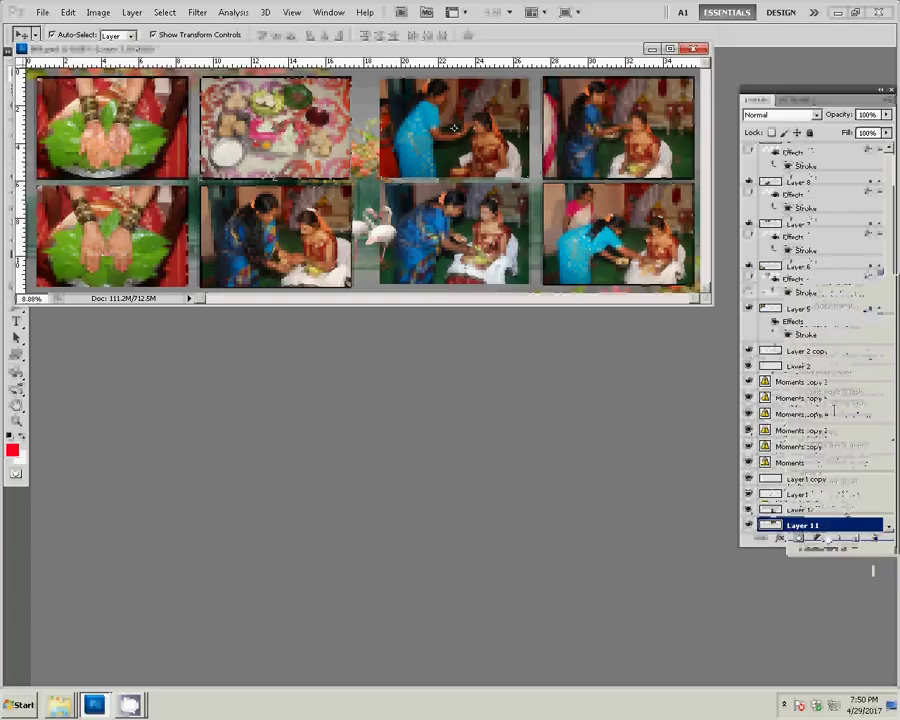
{"action": "right_click", "coordinate": [840, 531]}
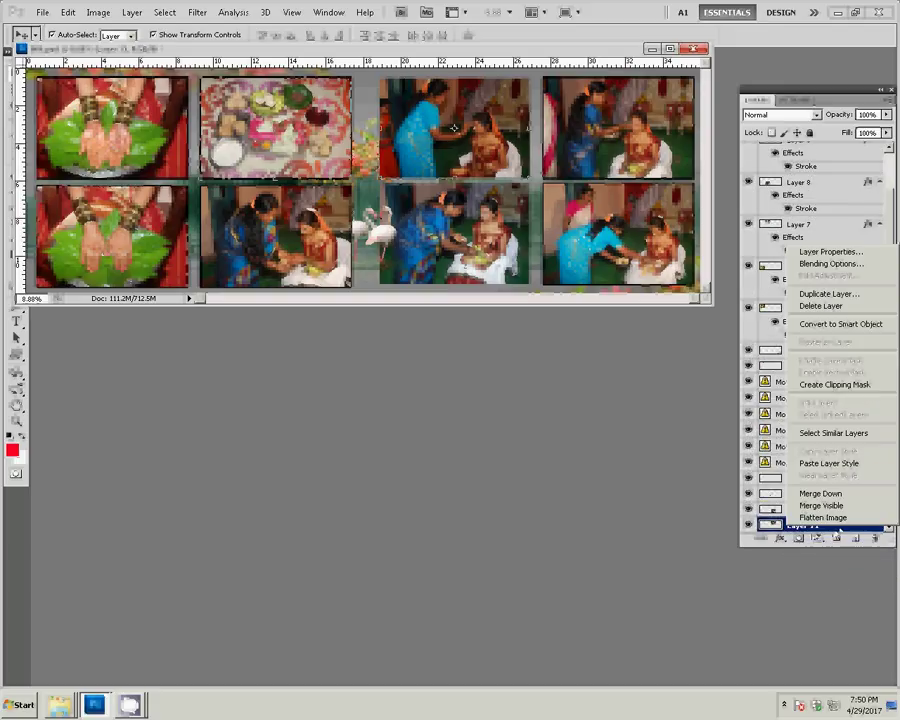
{"action": "left_click", "coordinate": [830, 465]}
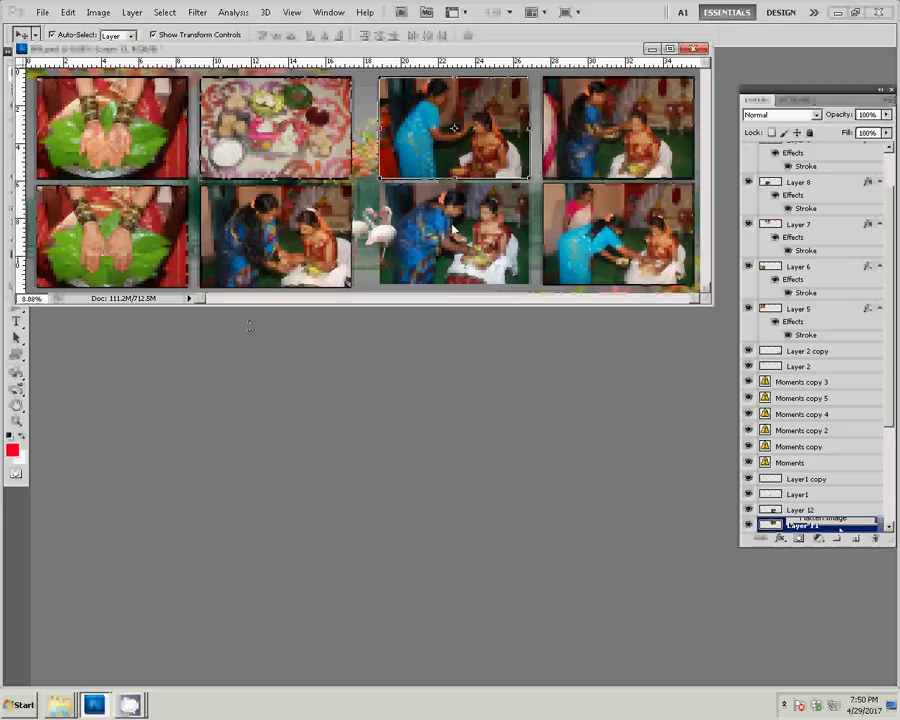
{"action": "left_click", "coordinate": [410, 250]}
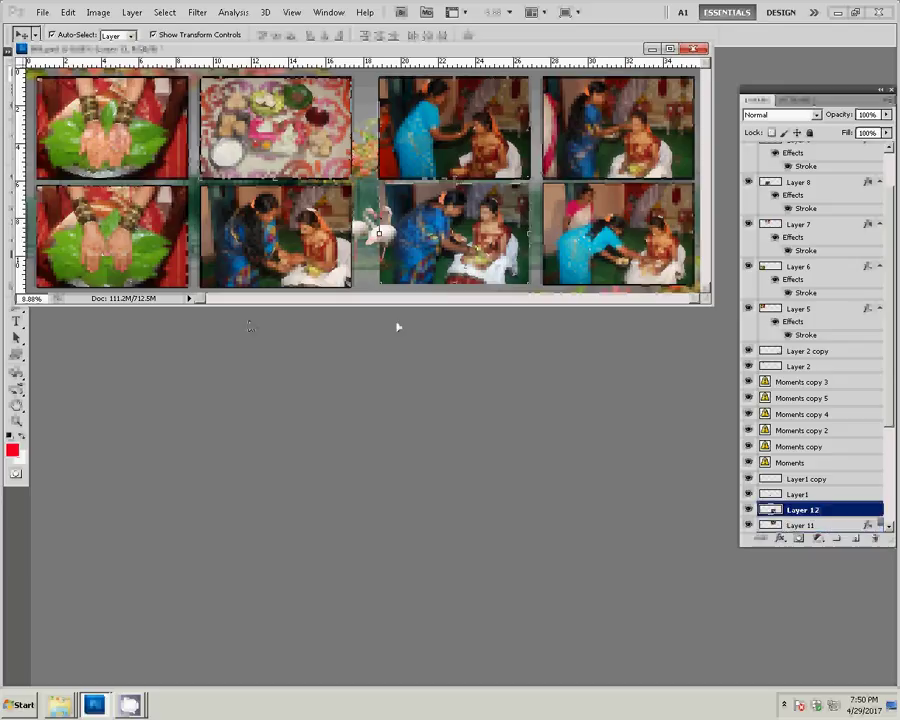
{"action": "right_click", "coordinate": [832, 508]}
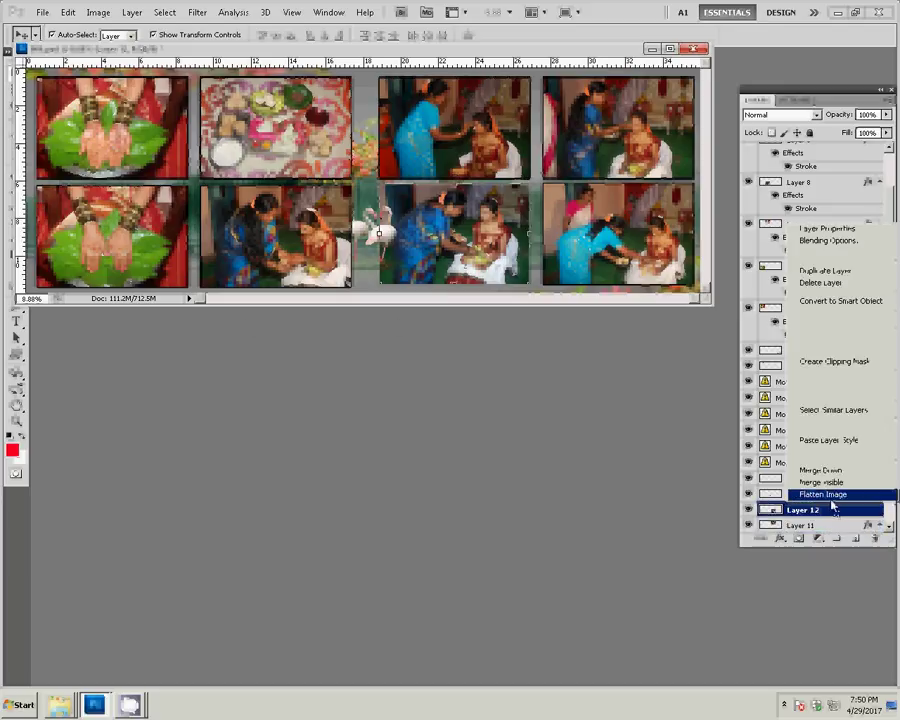
{"action": "left_click", "coordinate": [830, 442]}
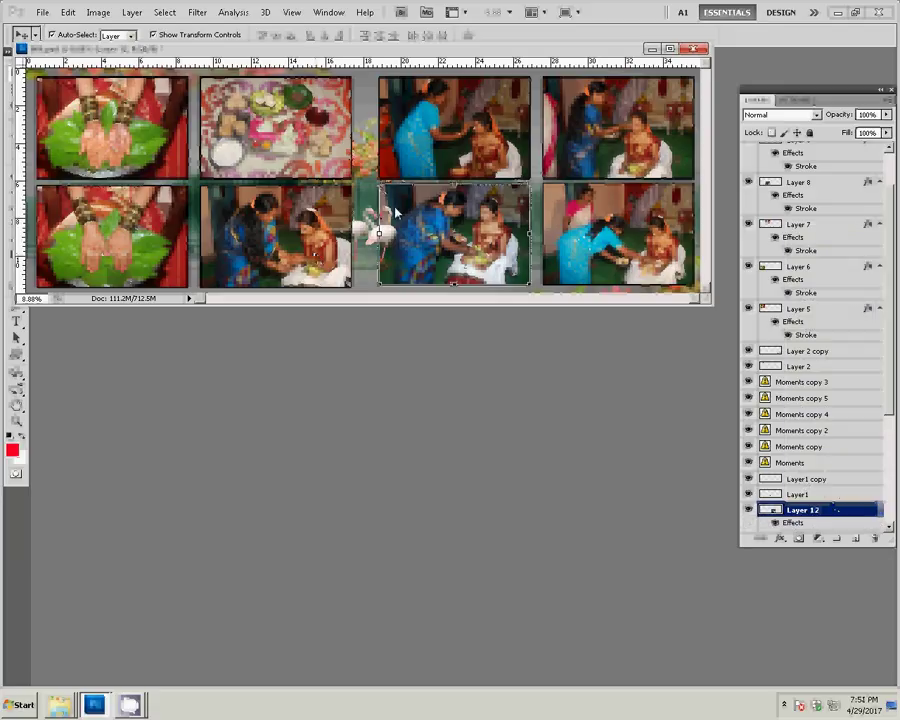
Start Save As and browse the drive list to Local Disk (I:)
{"action": "key", "text": "ctrl+shift+s"}
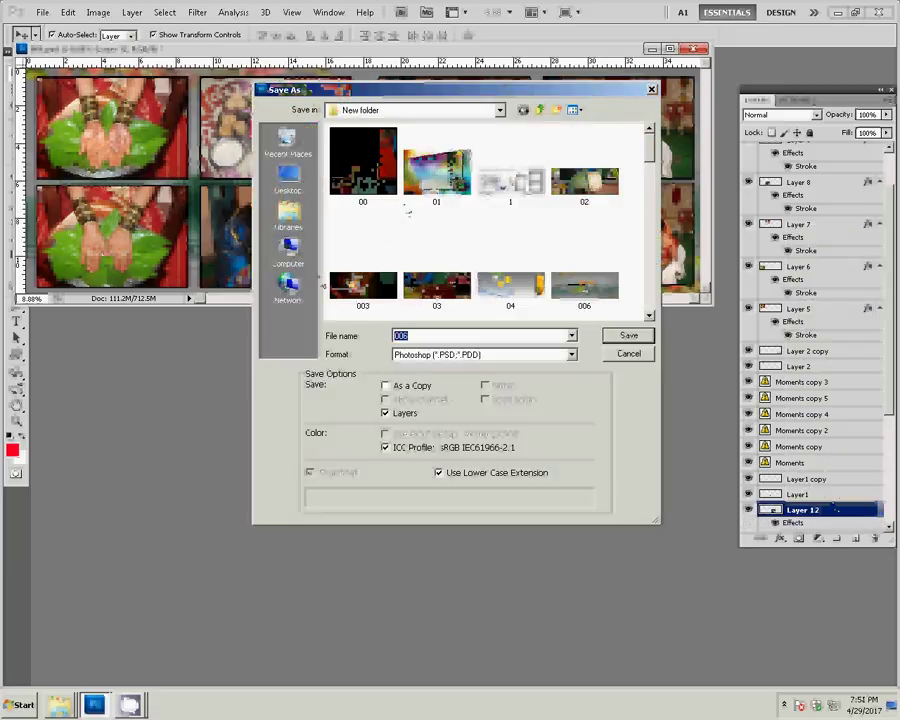
{"action": "left_click", "coordinate": [290, 258]}
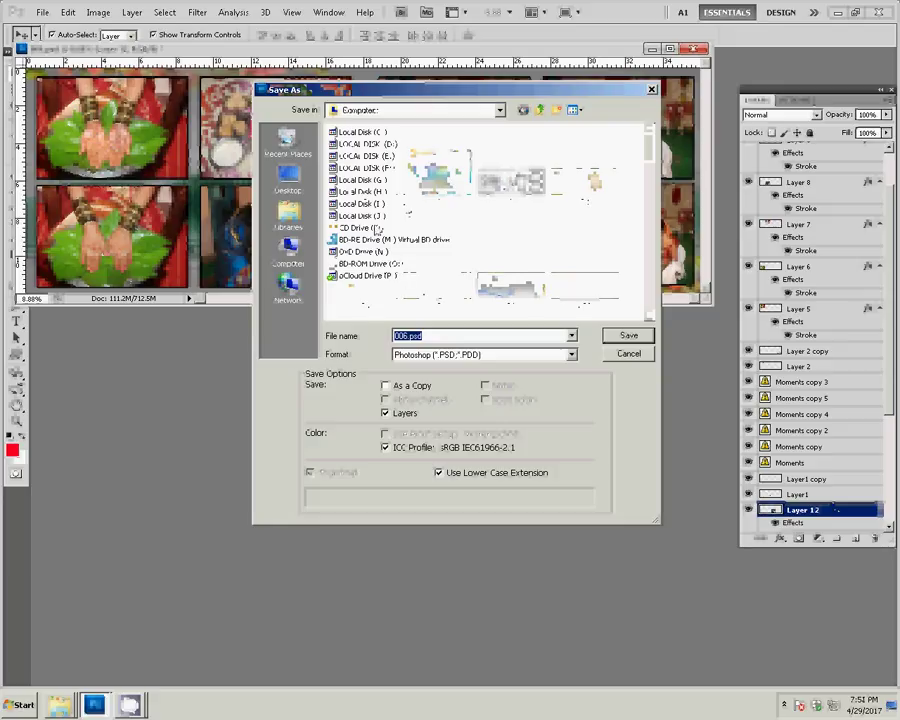
{"action": "left_click", "coordinate": [362, 180]}
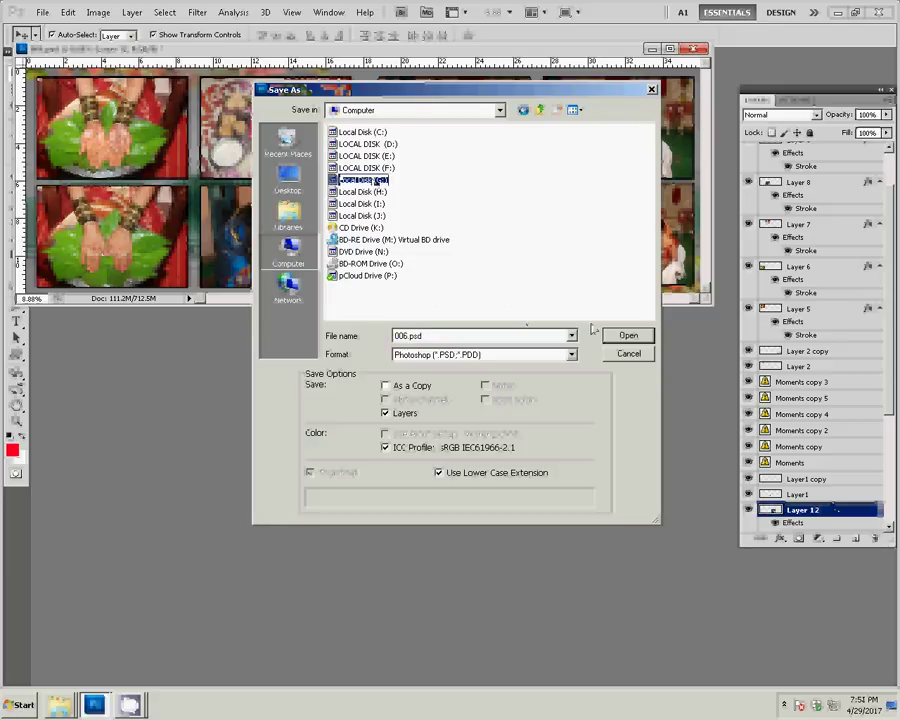
{"action": "left_click", "coordinate": [627, 335]}
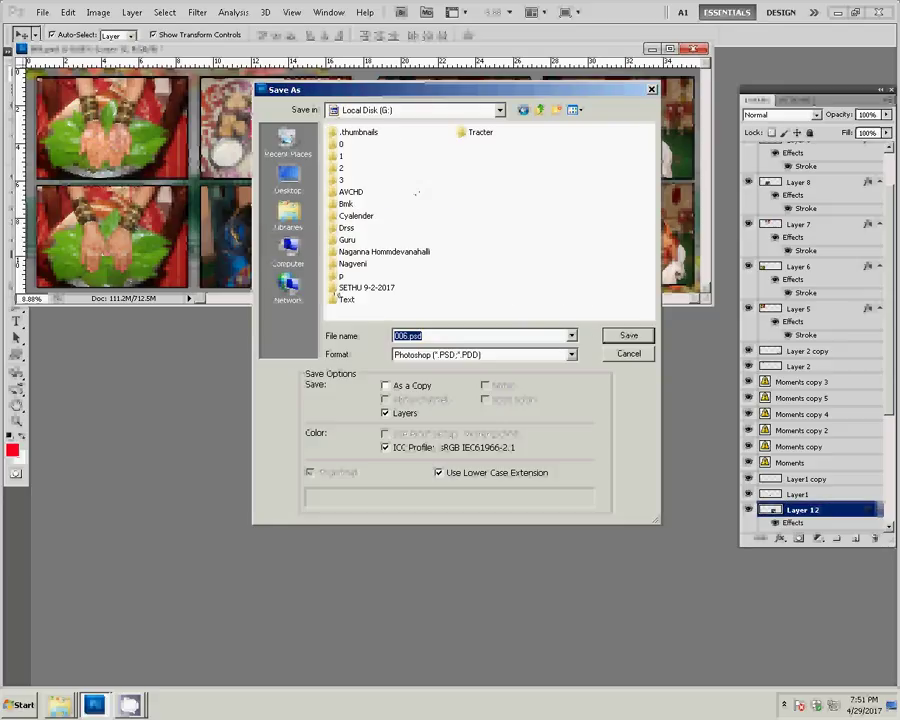
{"action": "left_click", "coordinate": [294, 264]}
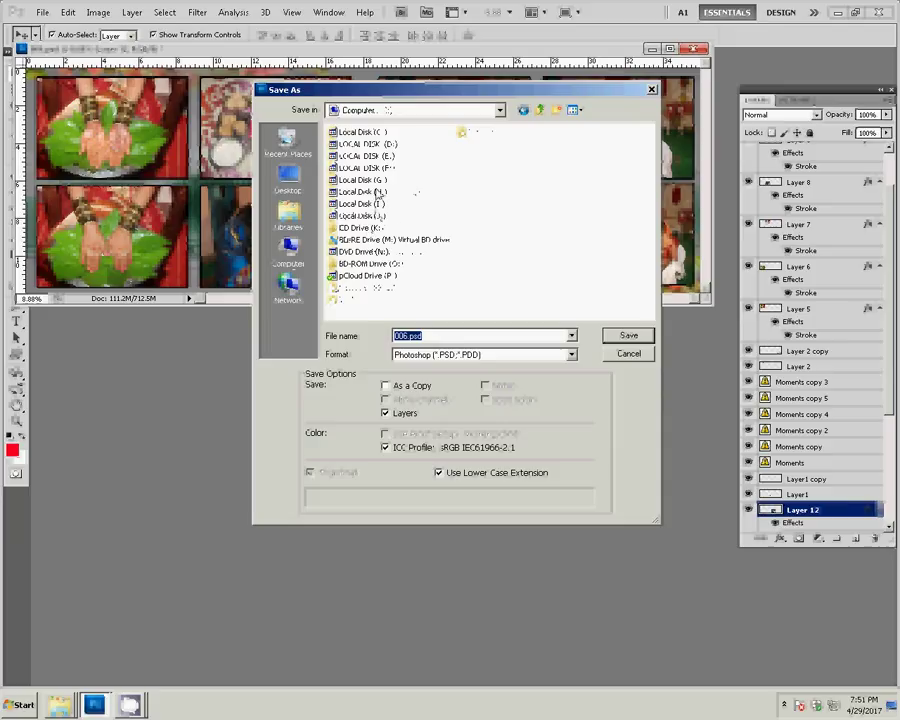
{"action": "left_click", "coordinate": [627, 335]}
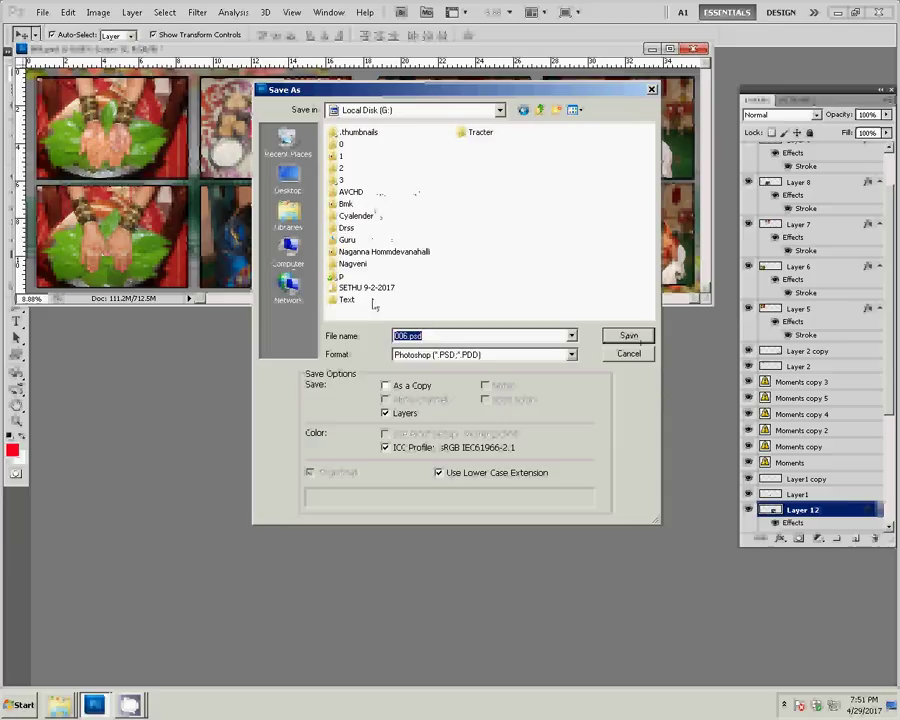
{"action": "left_click", "coordinate": [540, 112]}
{"action": "left_click", "coordinate": [360, 203]}
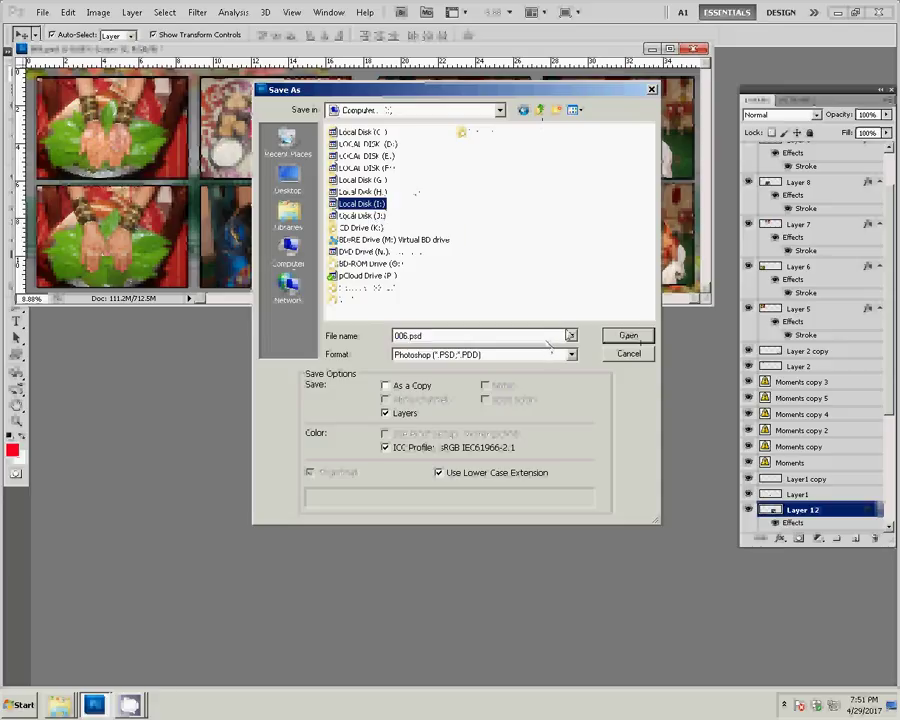
{"action": "key", "text": "Tab"}
{"action": "left_click", "coordinate": [640, 343]}
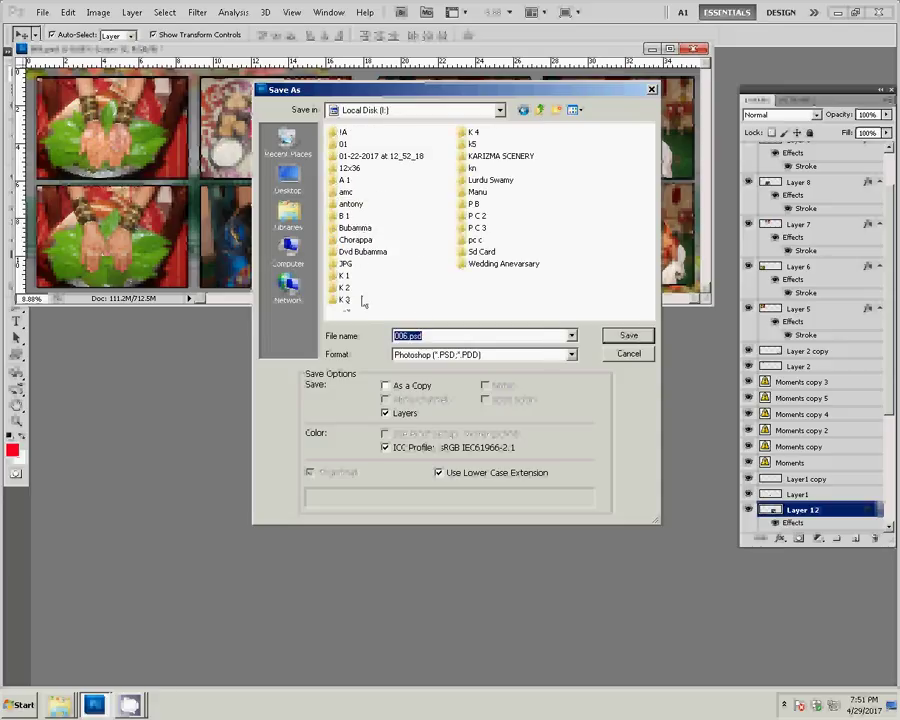
Save the spread as 08 in the k5 folder, accepting the compatibility prompt
{"action": "double_click", "coordinate": [472, 144]}
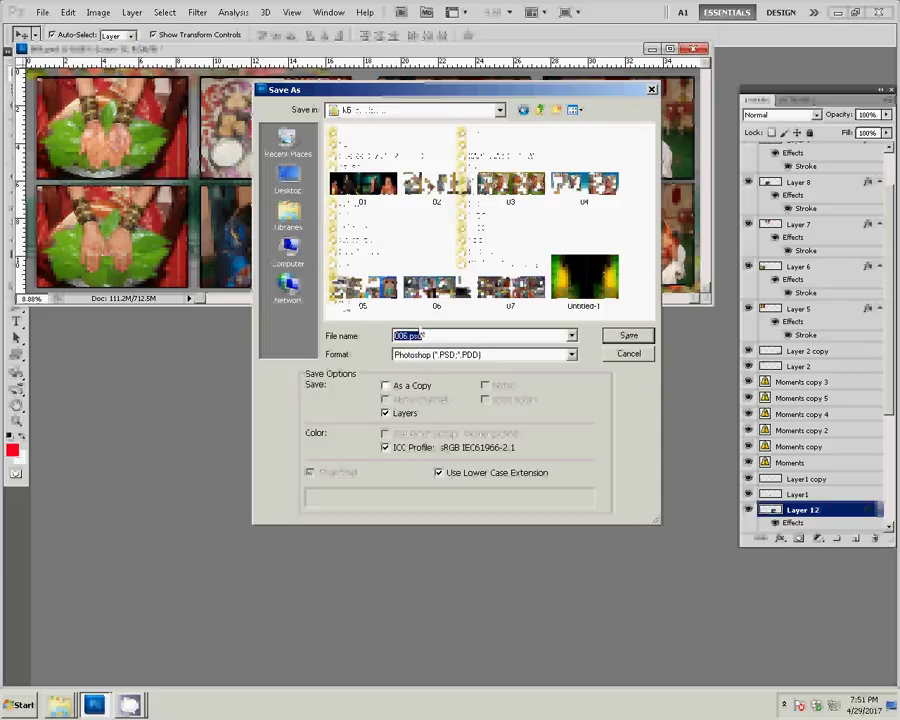
{"action": "type", "text": "08"}
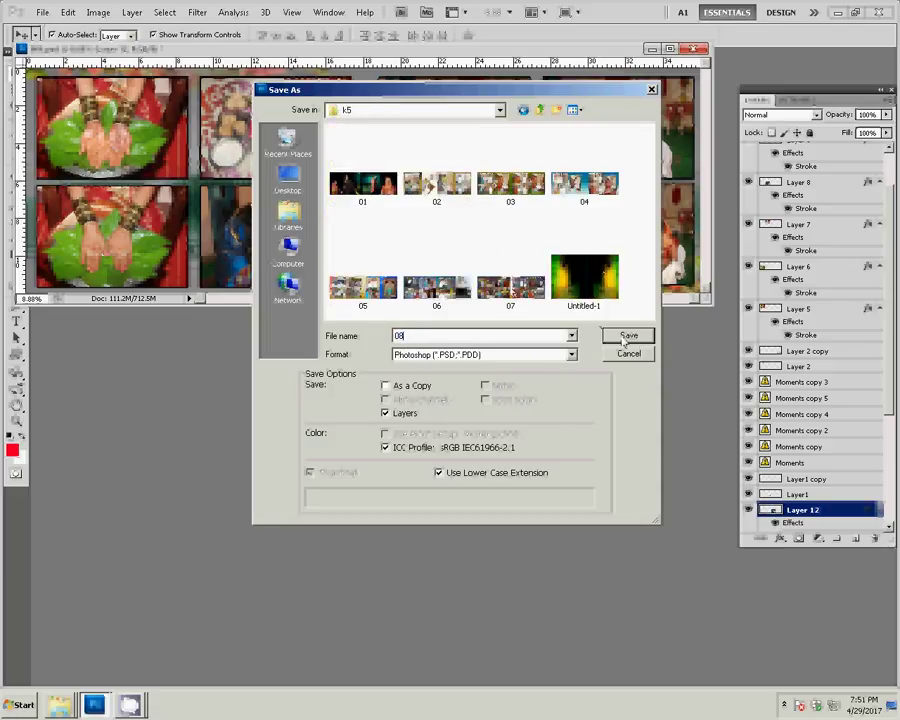
{"action": "left_click", "coordinate": [624, 338]}
{"action": "left_click", "coordinate": [597, 224]}
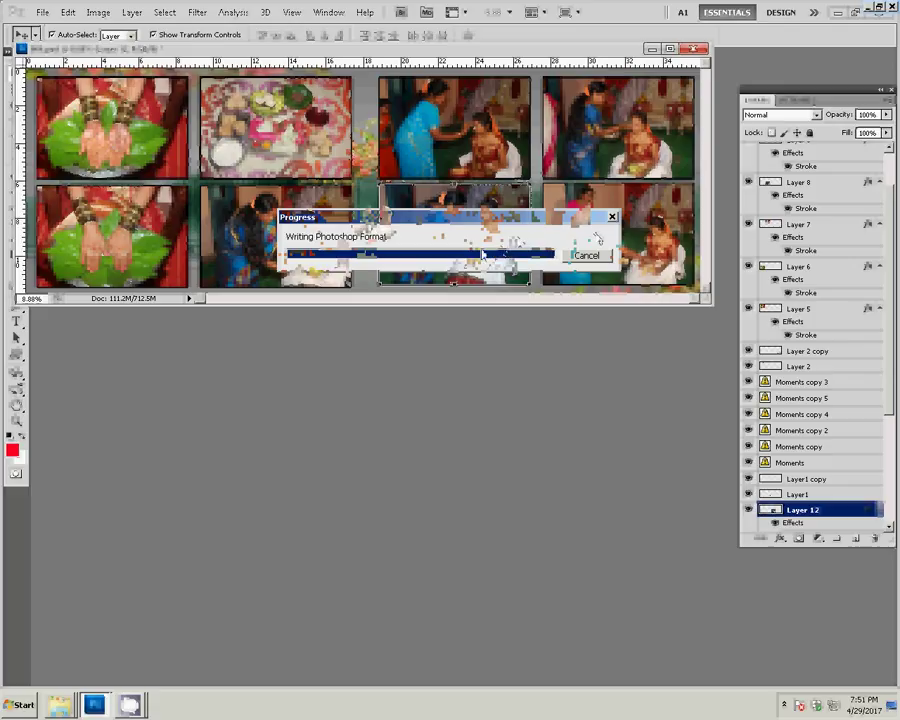
Close the saved collage document, leaving Photoshop with an empty workspace
{"action": "left_click", "coordinate": [697, 52]}
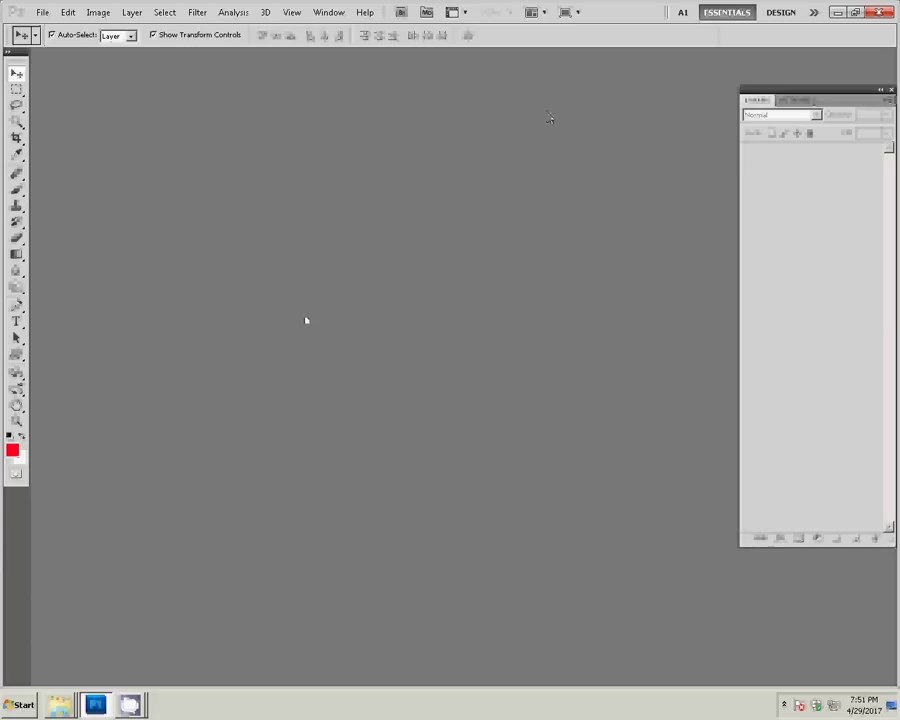